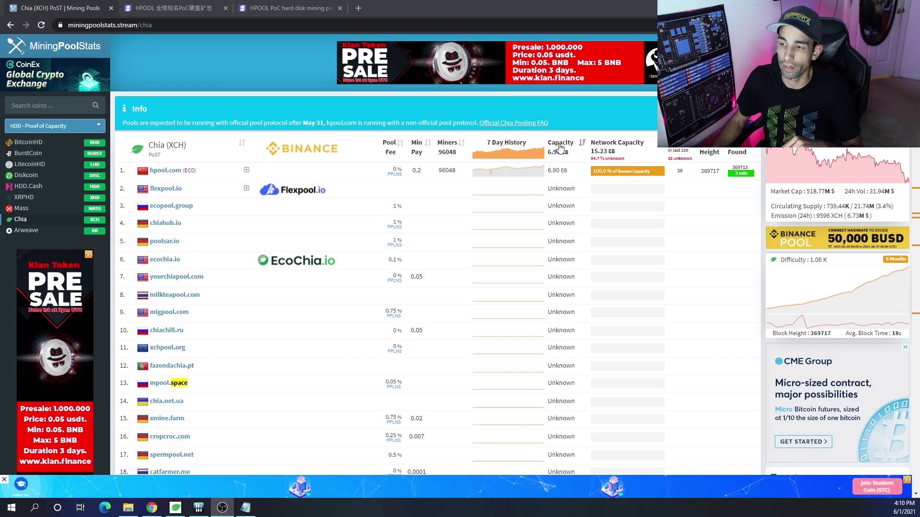
Open hpool.com from the Chia mining pool list and switch its statistics page to English
left_click(174, 176)
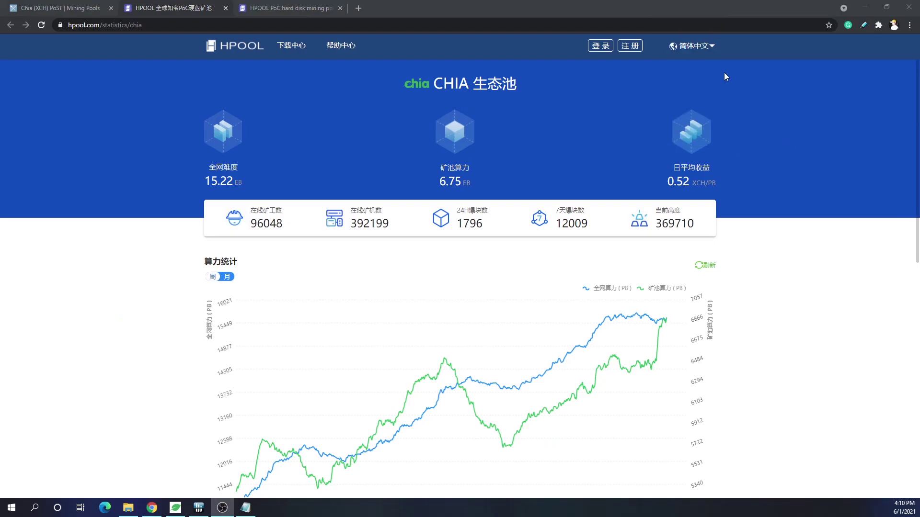
left_click(696, 48)
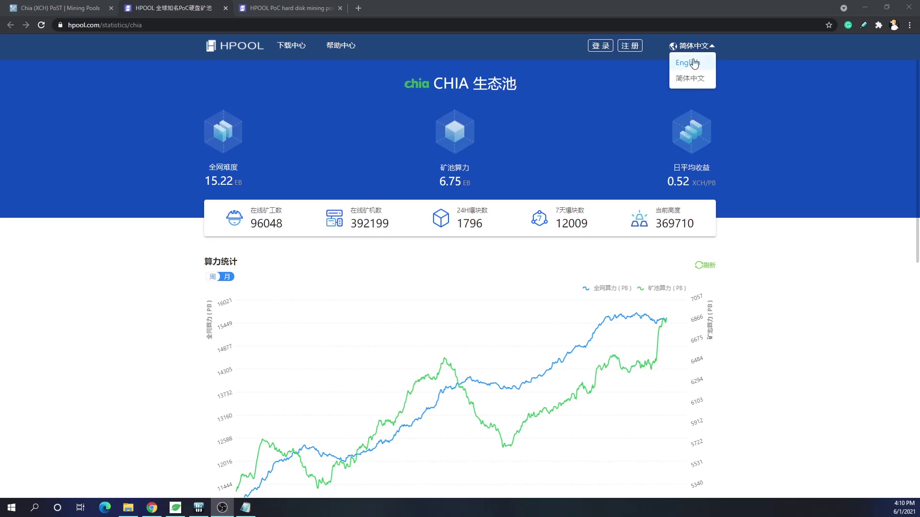
left_click(689, 62)
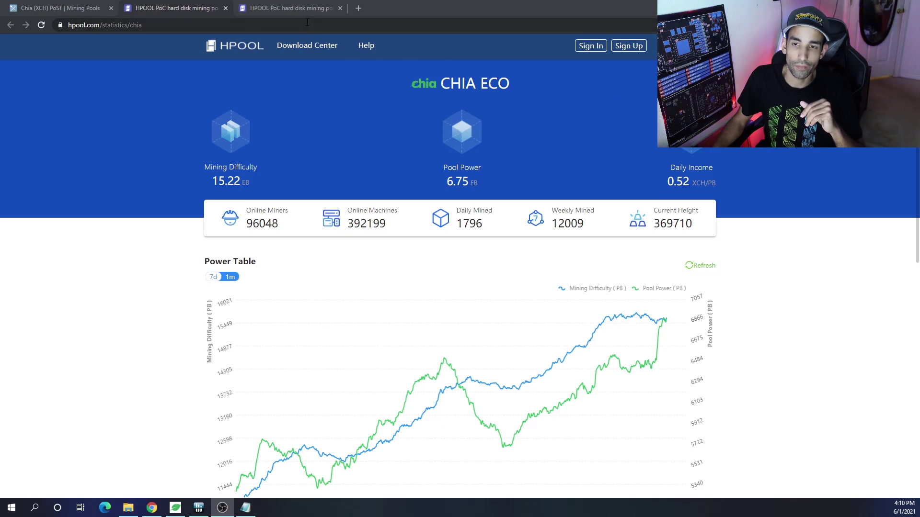
Go to the HPOOL account pages and open the language selection on the account activation page
left_click(294, 4)
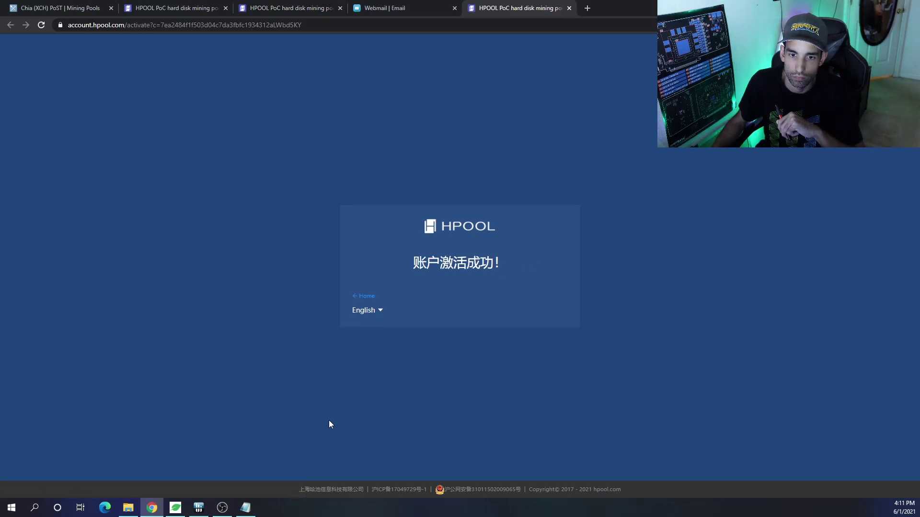
left_click(383, 310)
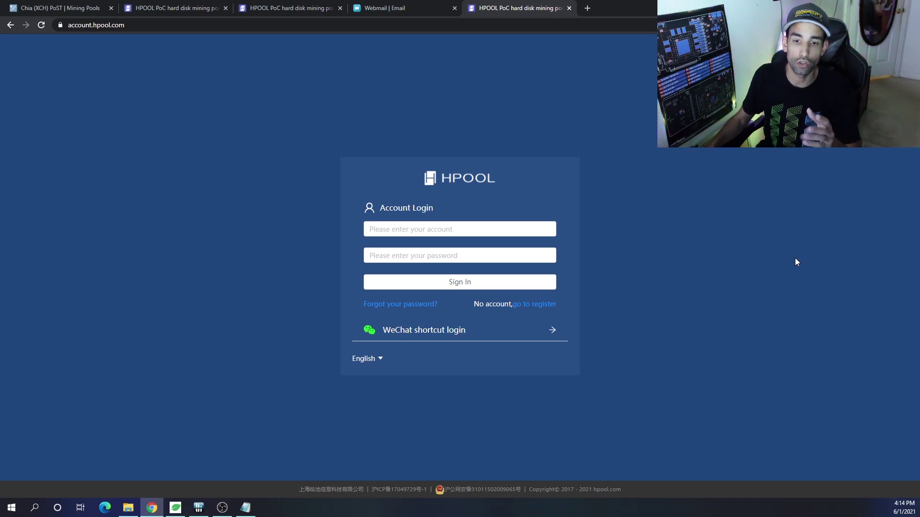
Check the key selection screen in the Chia Blockchain wallet and return to the HPOOL site
left_click(175, 508)
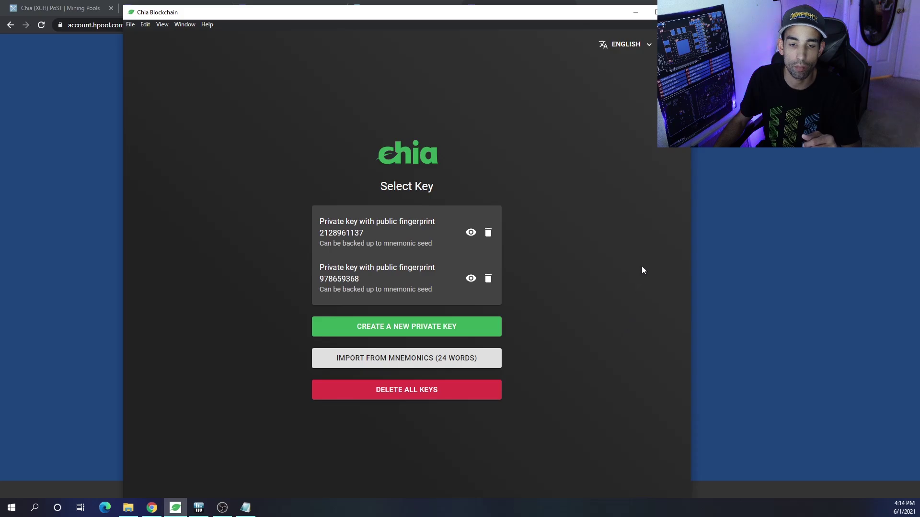
left_click(635, 12)
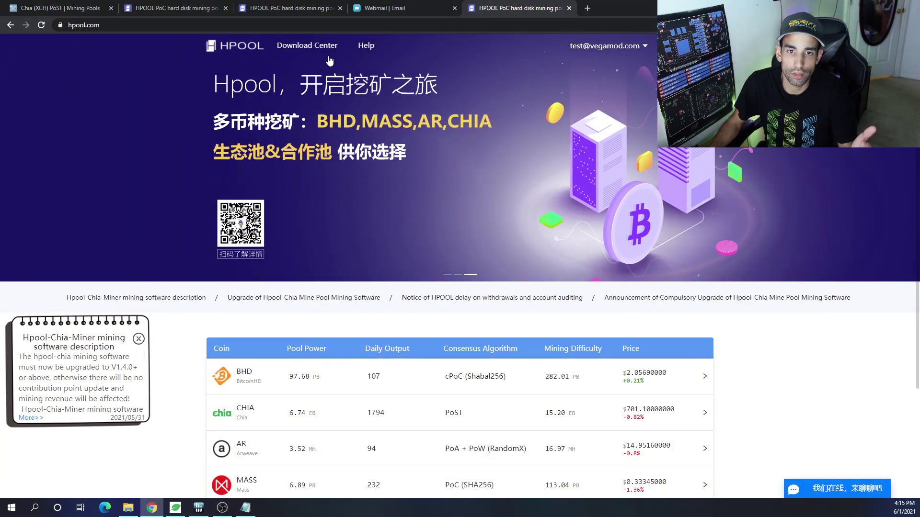
Expand the CHIA entry in HPOOL's coin table and review its pool power chart, income, fees and withdrawal terms
left_click(253, 413)
scroll(418, 417, "down", 7)
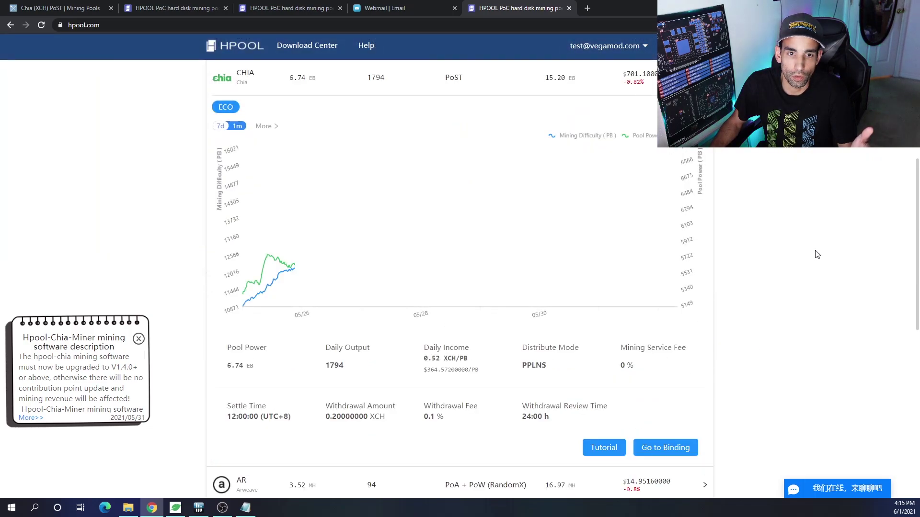
scroll(733, 257, "up", 3)
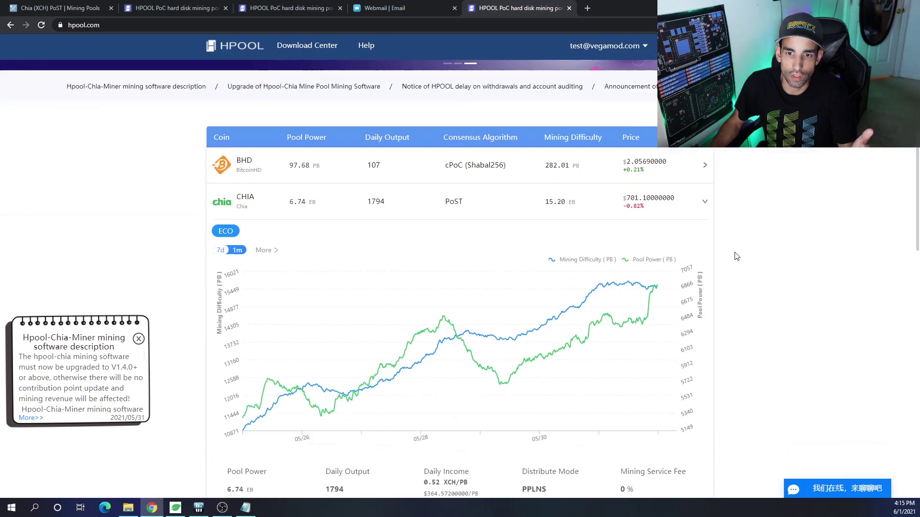
scroll(733, 257, "down", 3)
Open the GitHub release pages for CHIA-plotter and CHIA-miner from HPOOL's tool downloads
left_click(331, 47)
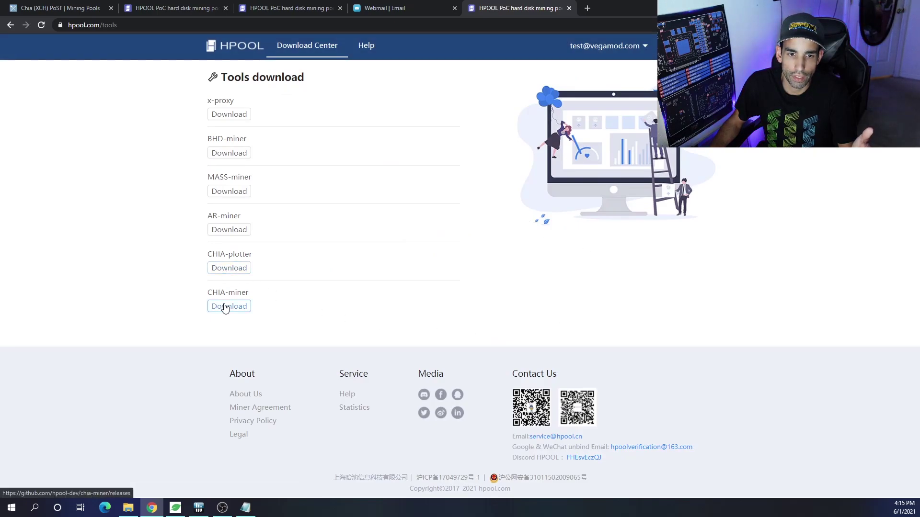
left_click(232, 267)
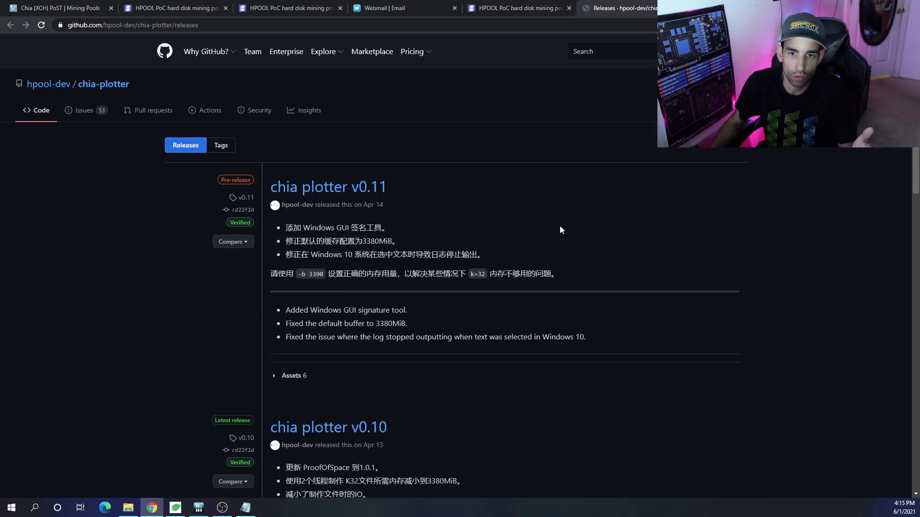
left_click(532, 8)
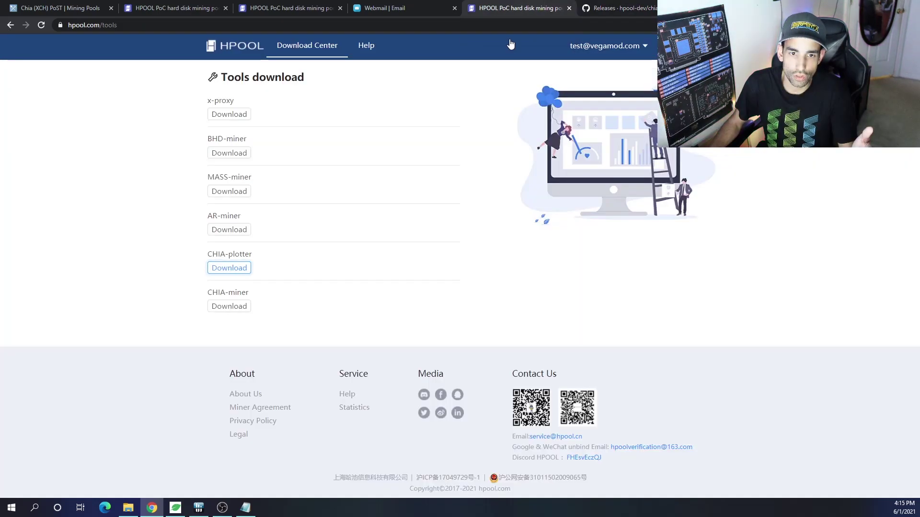
left_click(235, 309)
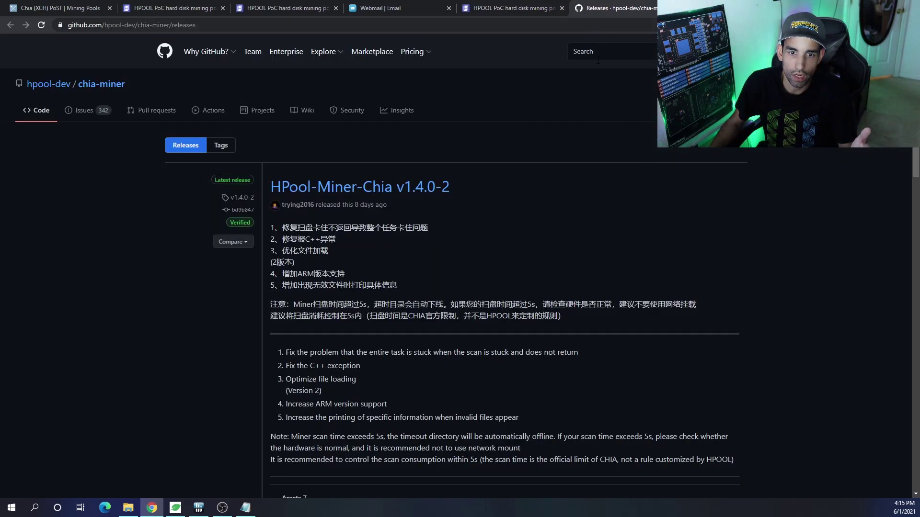
Expand the assets of the chia plotter v0.11 release and download chia-plotter-gui-v0.11-win64.exe
scroll(561, 213, "down", 4)
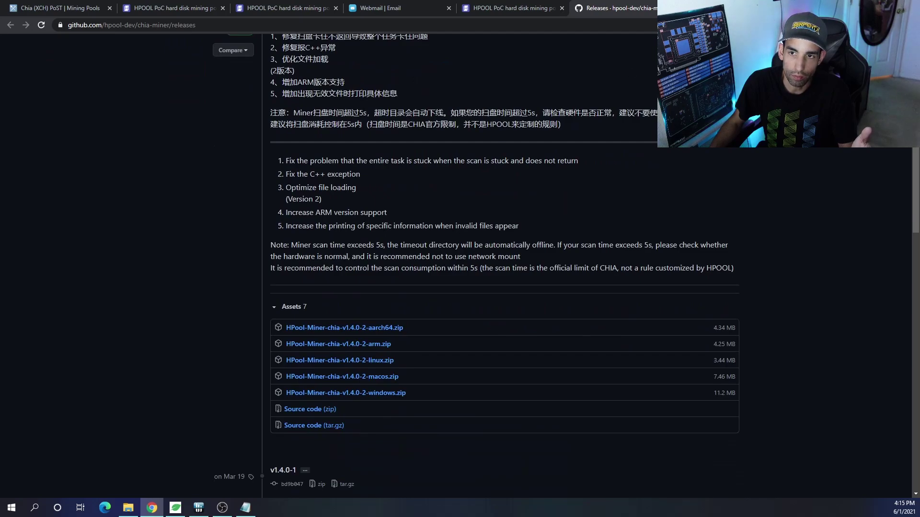
key("ctrl+Tab")
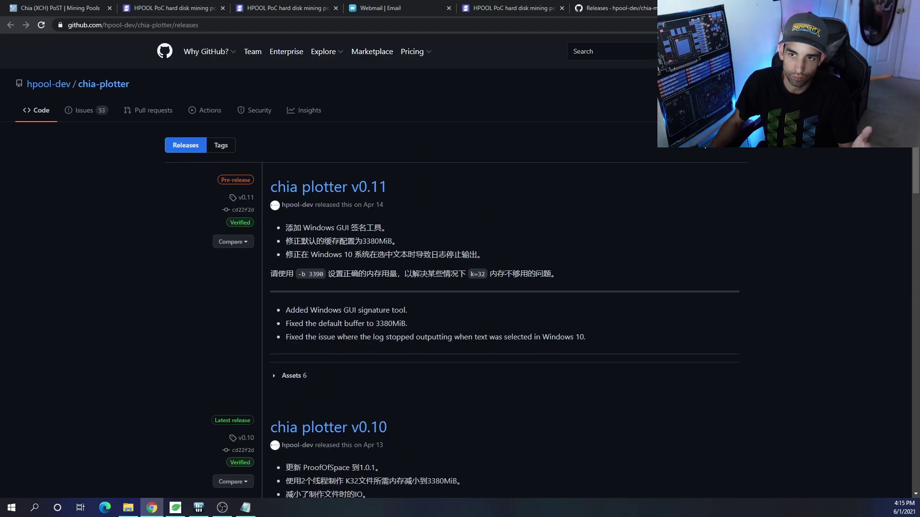
left_click(281, 376)
scroll(560, 319, "down", 1)
left_click(272, 328)
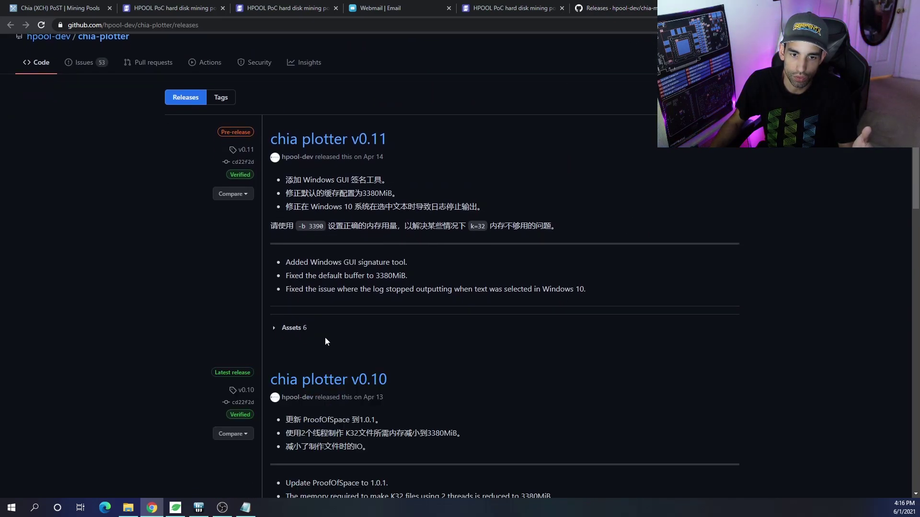
left_click(273, 328)
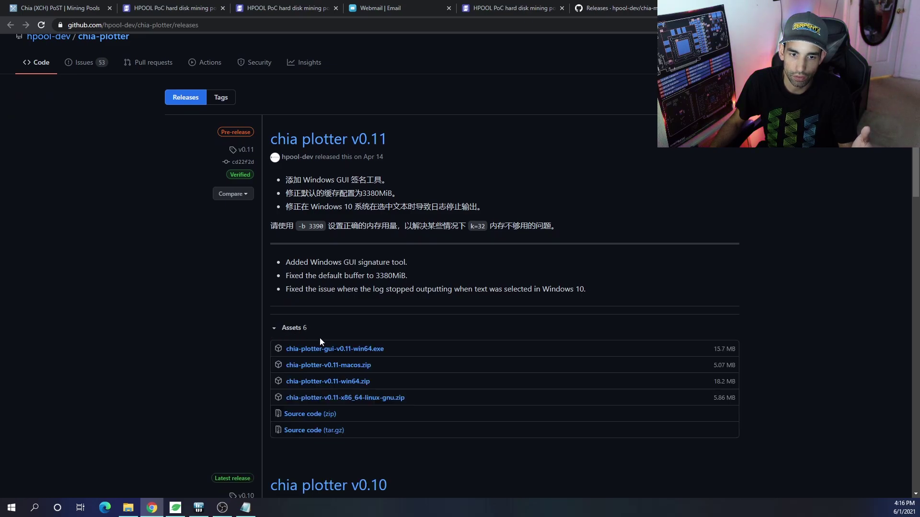
scroll(541, 302, "down", 1)
scroll(541, 301, "down", 1)
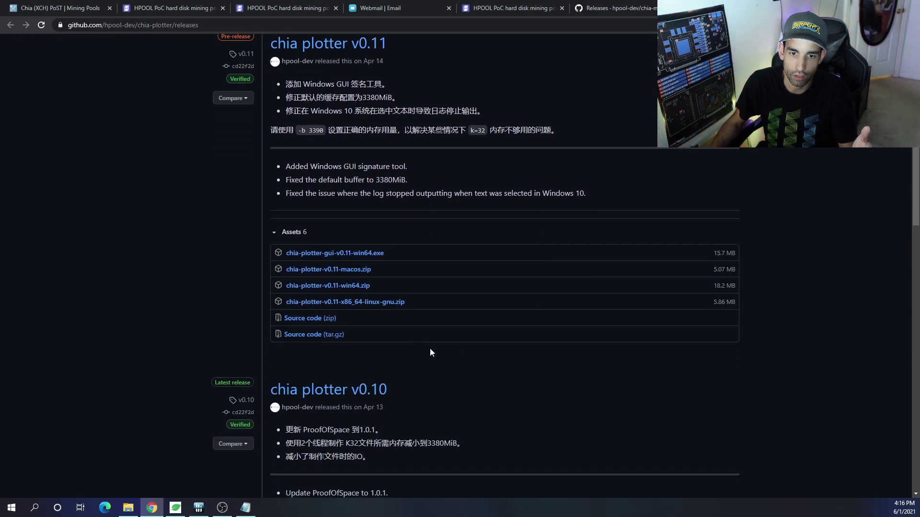
left_click(375, 257)
Download HPool-Miner-chia-v1.4.0-2-windows.zip from the chia-miner release assets
left_click(625, 8)
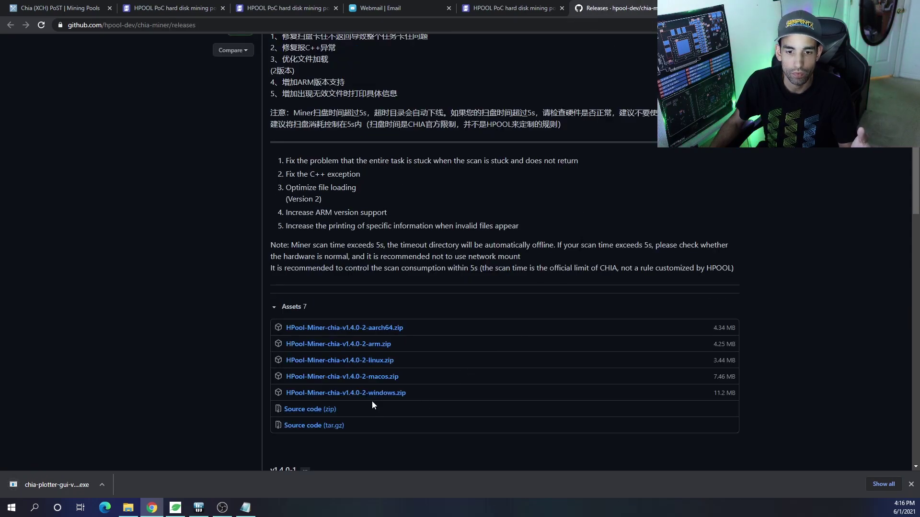
scroll(543, 325, "up", 3)
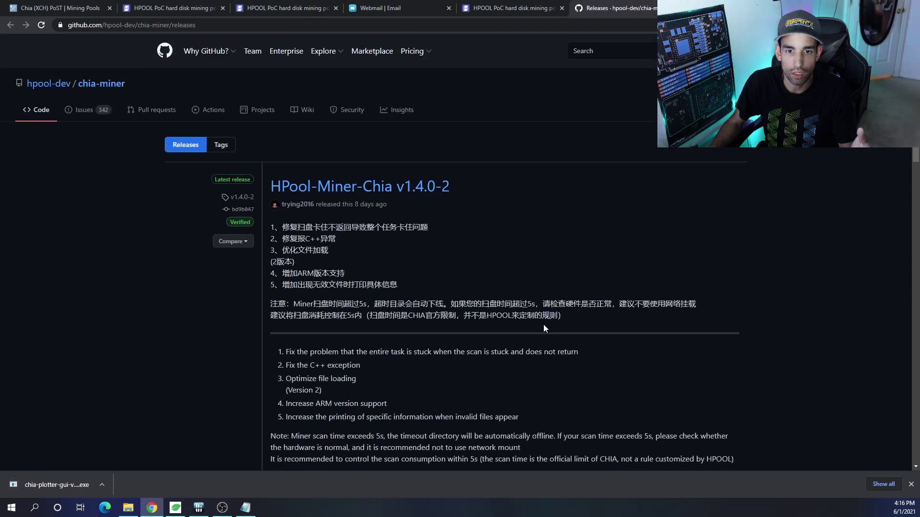
scroll(543, 326, "down", 3)
left_click(385, 394)
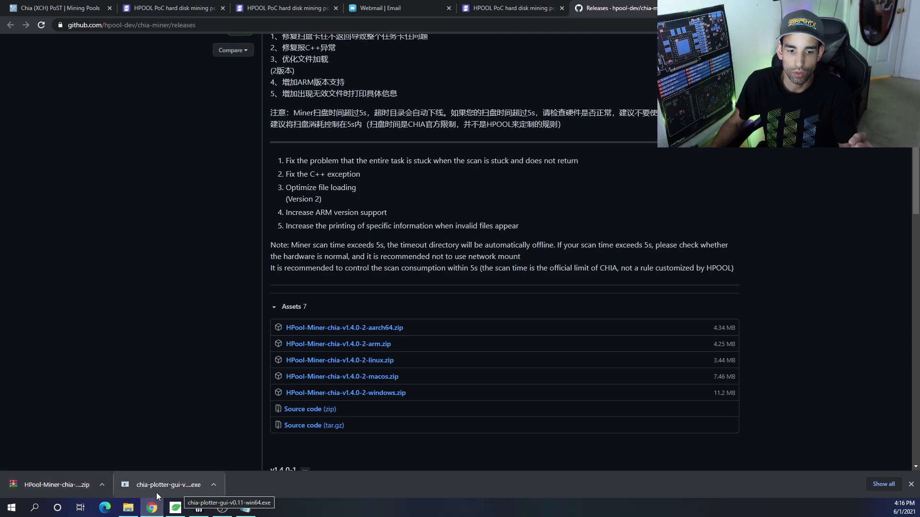
Open the downloaded HPool miner archive and extract its windows folder to HPool-Miner-chia-v1.4.0-2-windows in Downloads
left_click(53, 485)
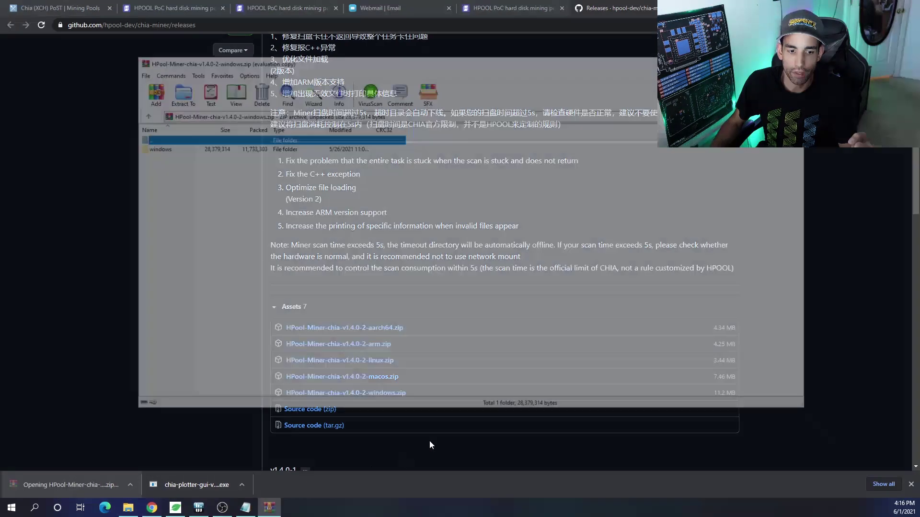
left_click(167, 147)
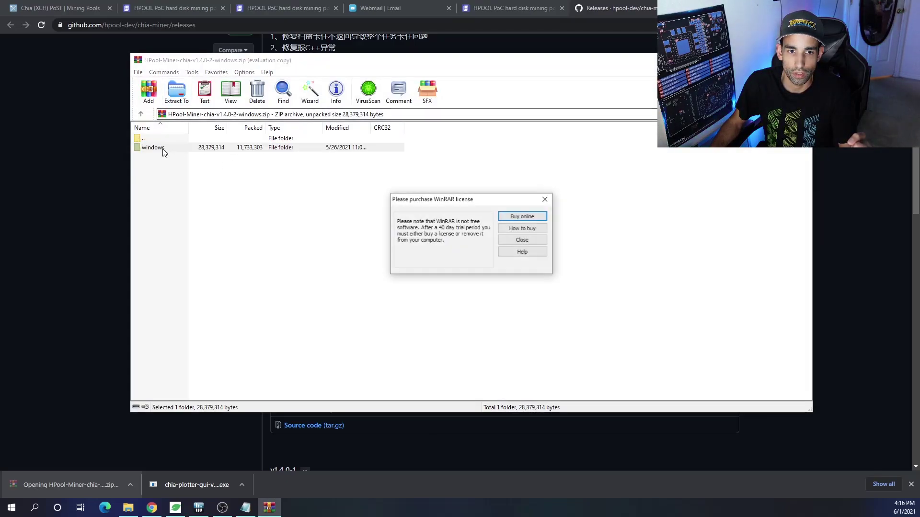
left_click(521, 240)
key("alt+e")
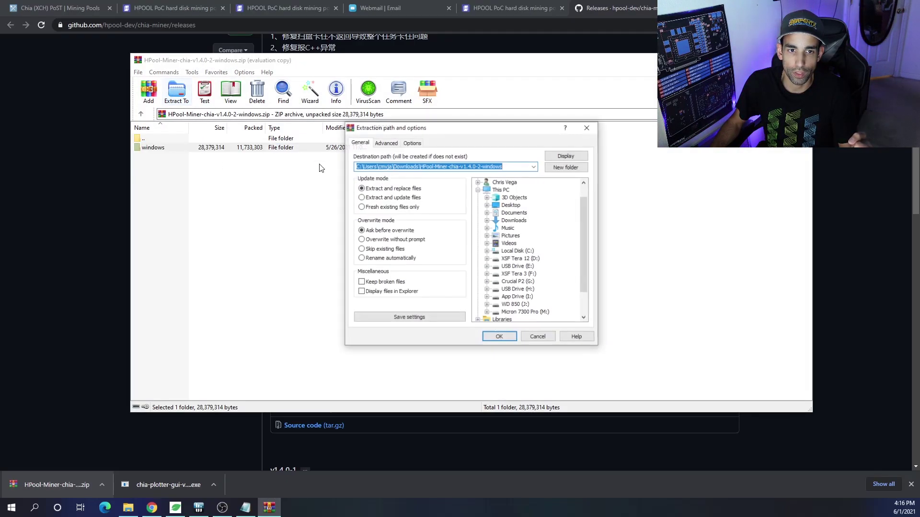
left_click(499, 338)
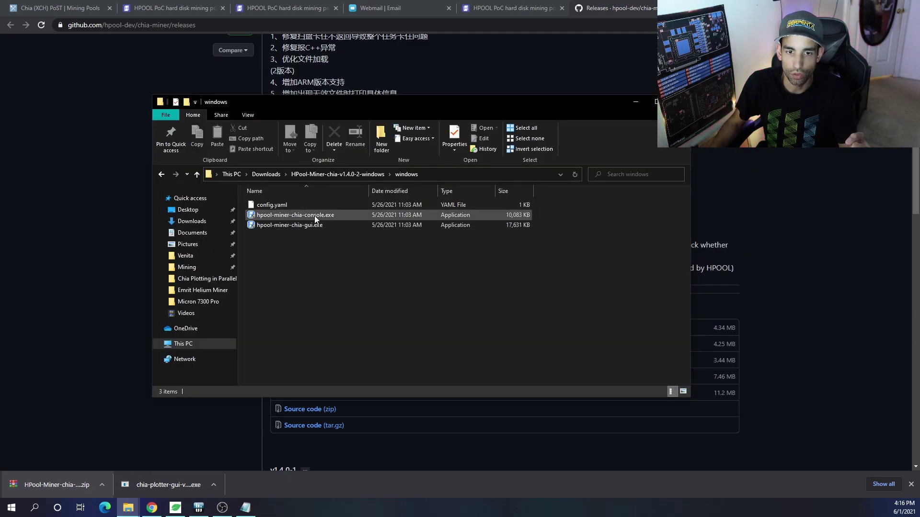
Launch hpool-miner-chia-gui.exe and enter ChiaX as the miner name in its settings
left_click(309, 228)
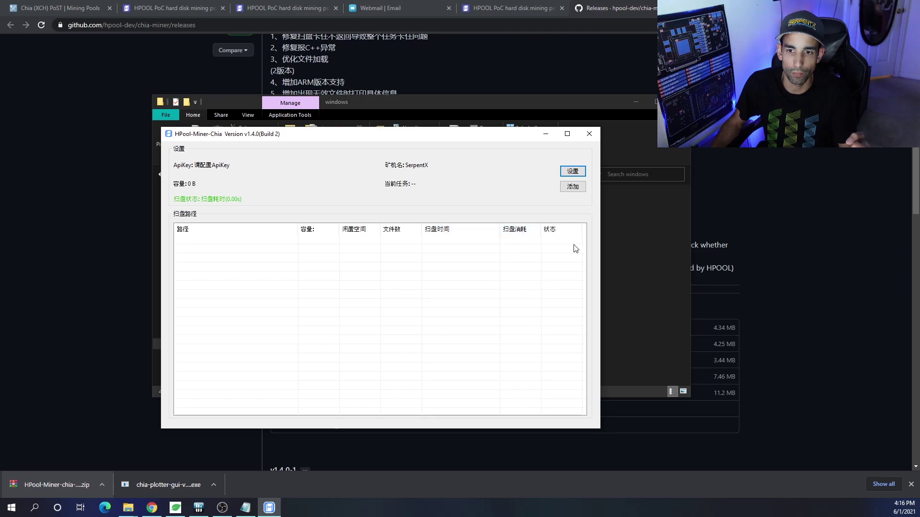
left_click(579, 173)
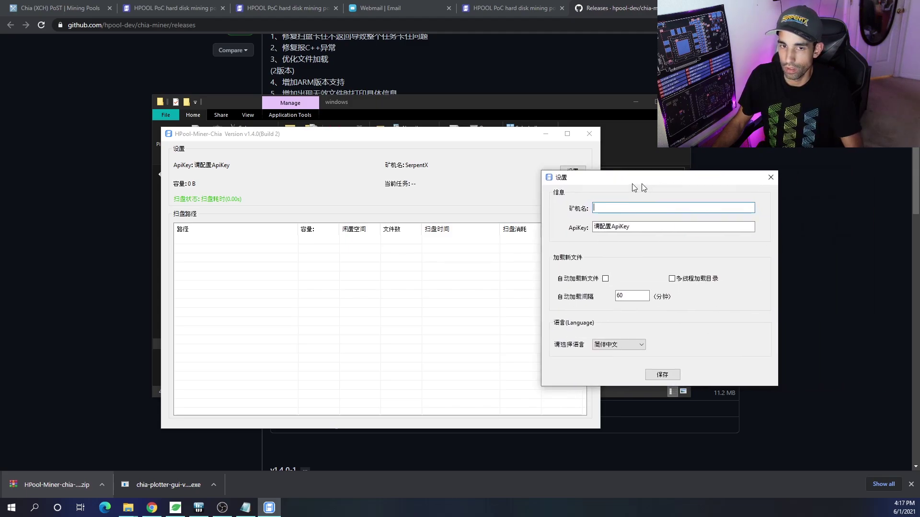
left_click_drag(637, 187, 329, 185)
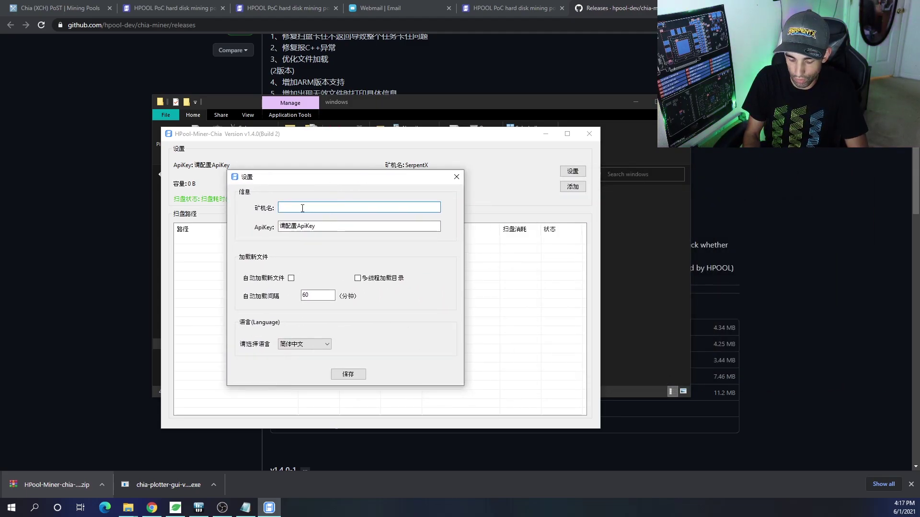
type("ChiaX")
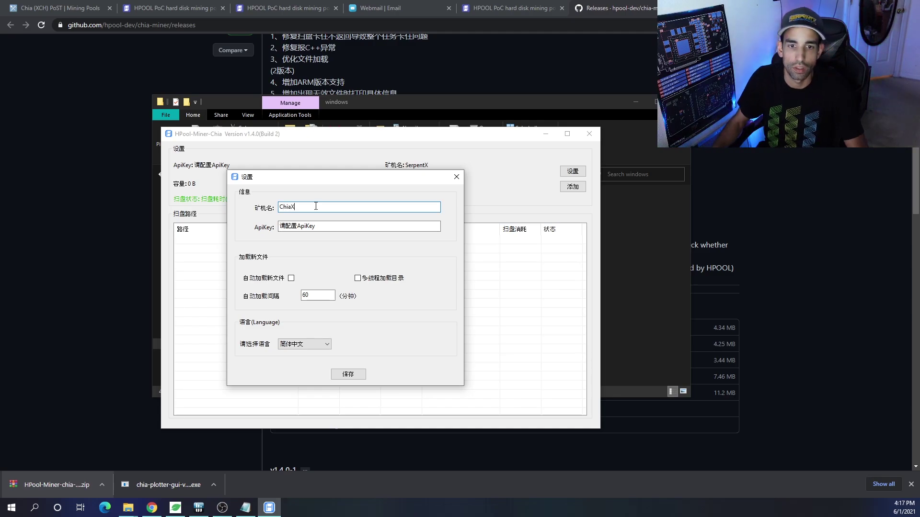
key("Tab")
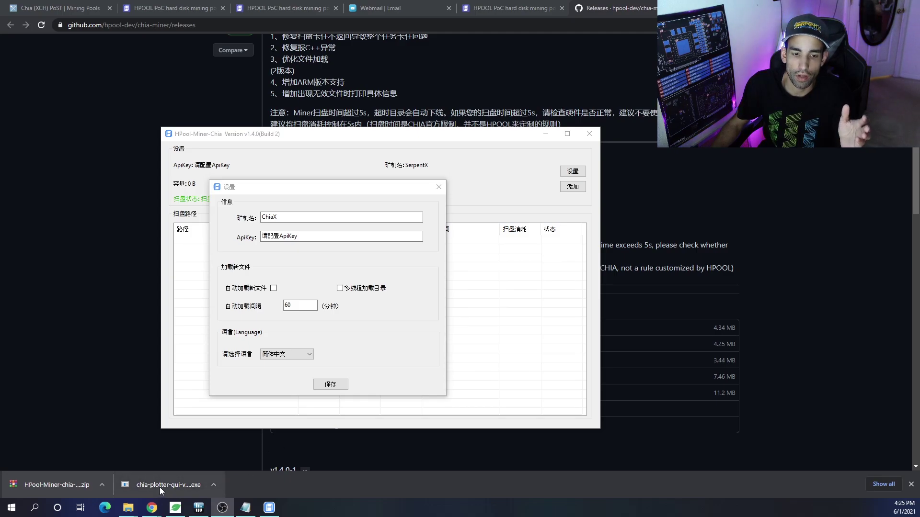
Run the downloaded chia-plotter-gui-v0.11-win64.exe despite the SmartScreen block and reposition its signing window
left_click(177, 487)
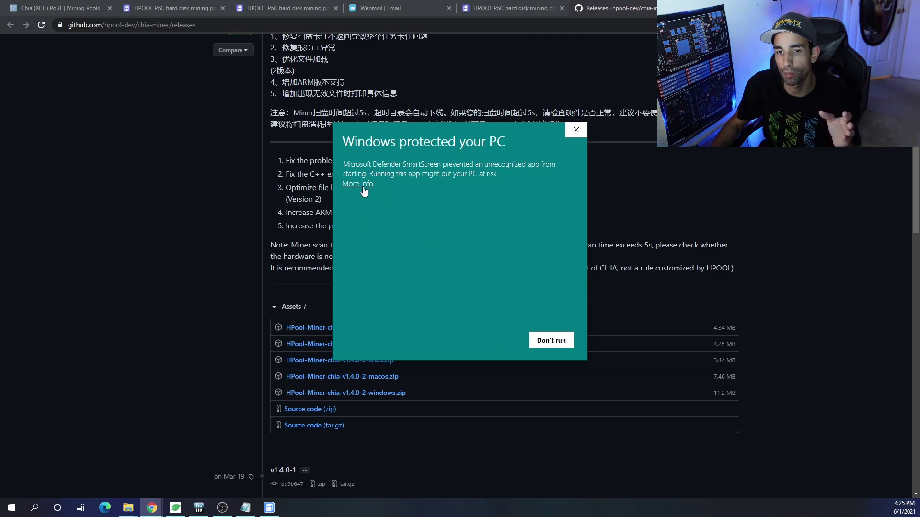
left_click(358, 184)
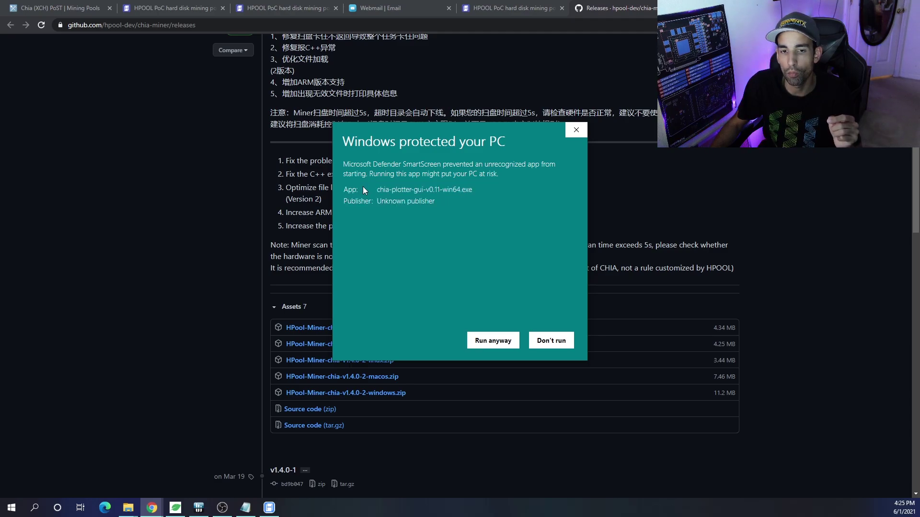
left_click(493, 341)
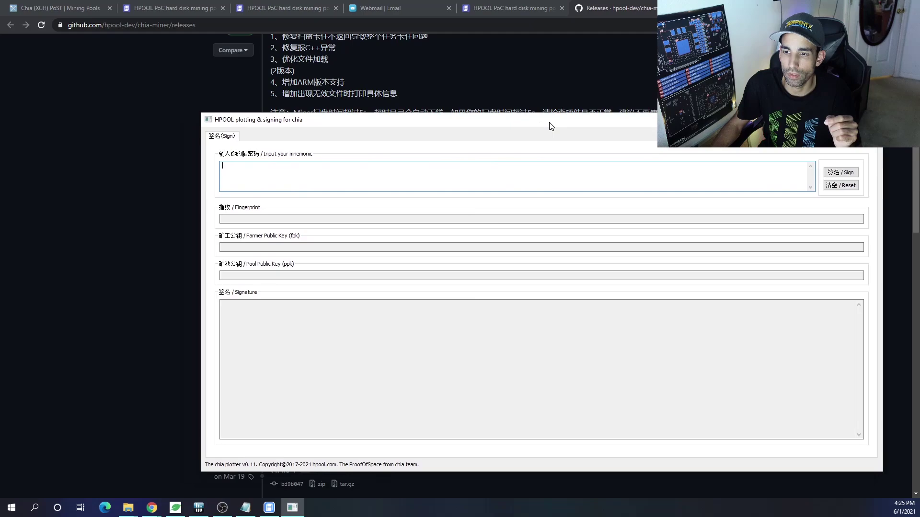
left_click_drag(551, 126, 577, 149)
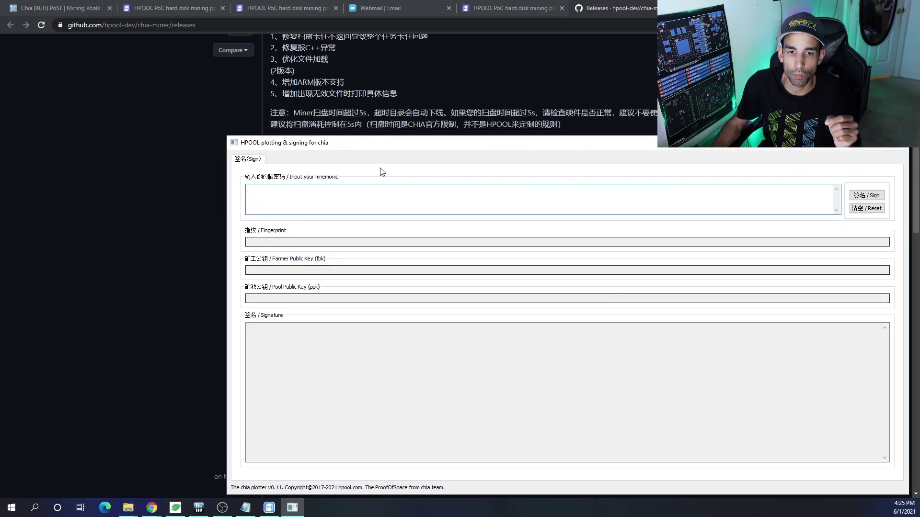
Switch to Chia Blockchain, copy the second key's mnemonic seed into the HPOOL signing tool's mnemonic field and generate the signature
left_click(176, 509)
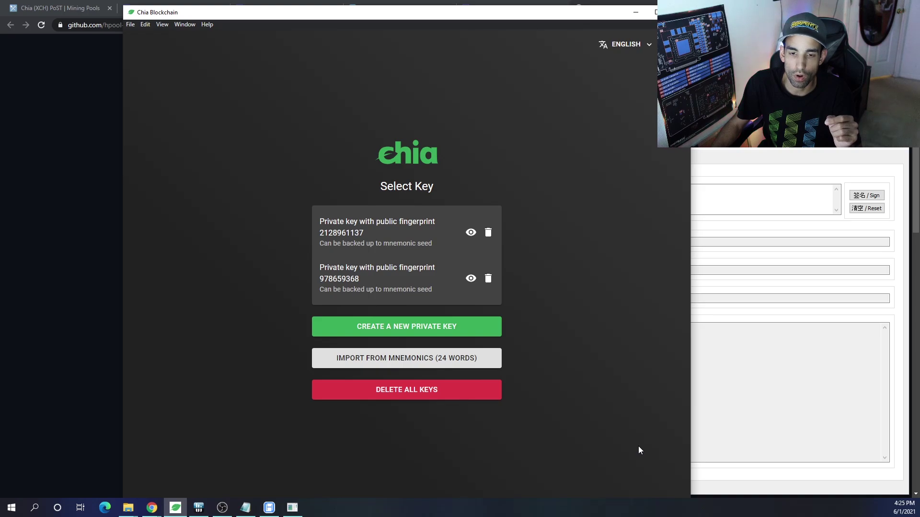
left_click(472, 282)
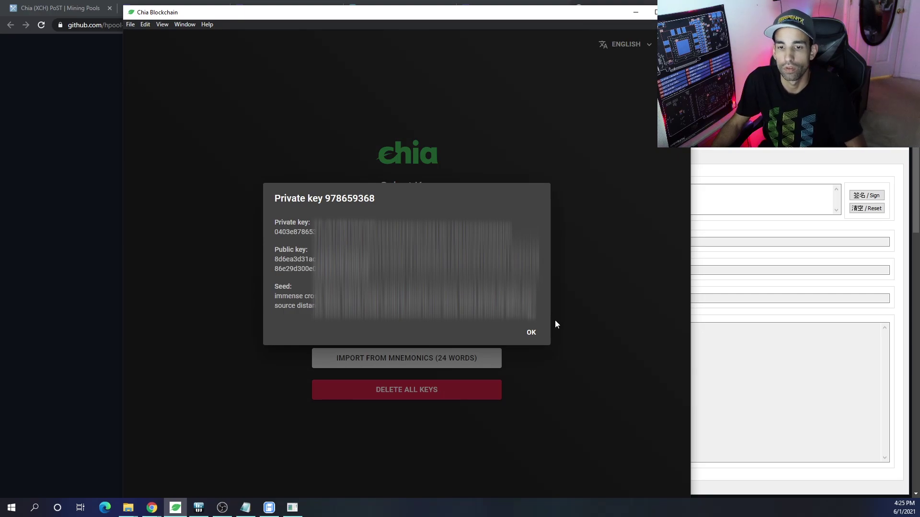
left_click_drag(535, 312, 271, 298)
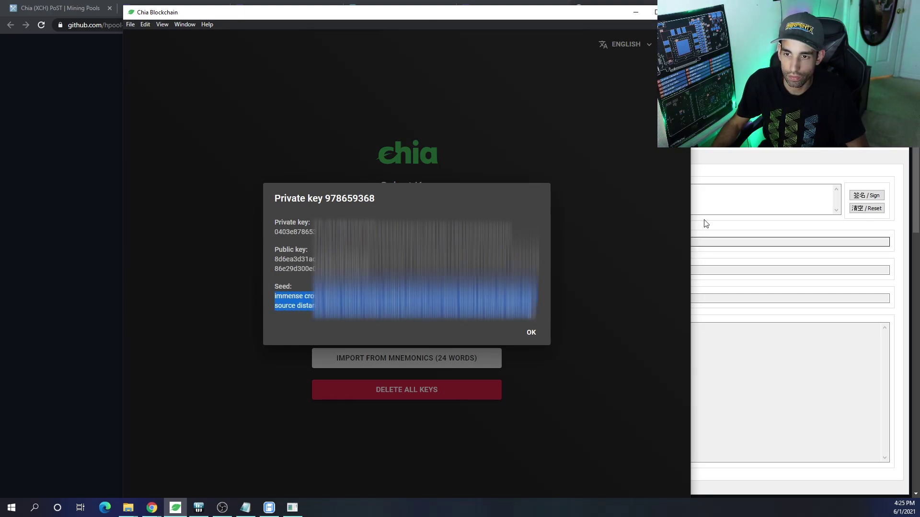
left_click(719, 191)
key("ctrl+v")
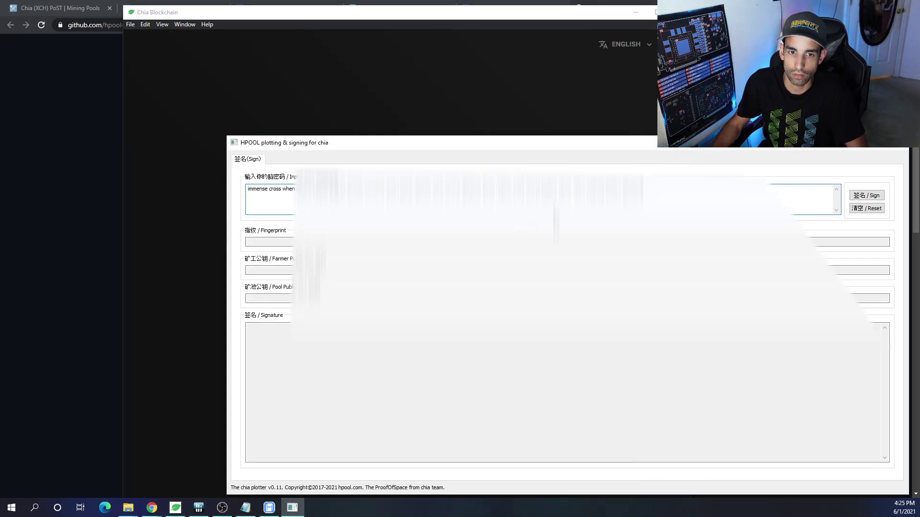
left_click(871, 198)
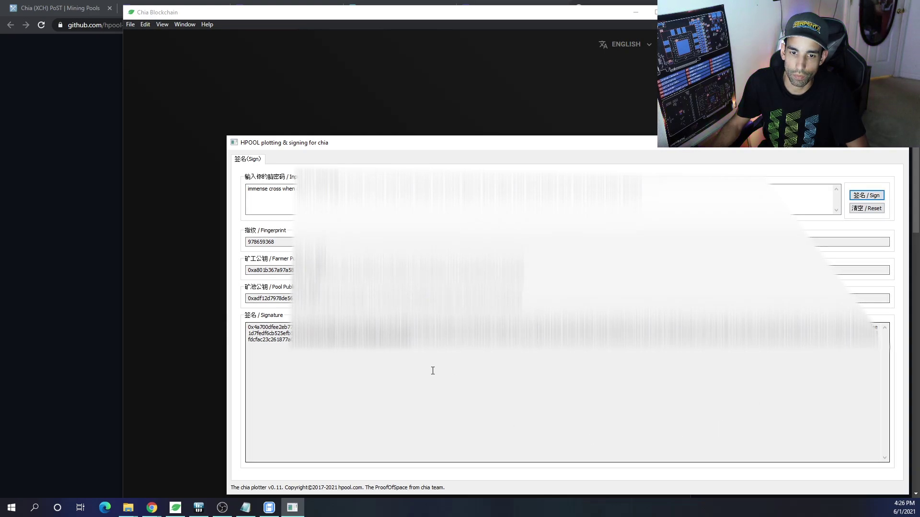
Copy the generated signature and open the Personal Center home page on the HPOOL website
left_click_drag(422, 346, 234, 330)
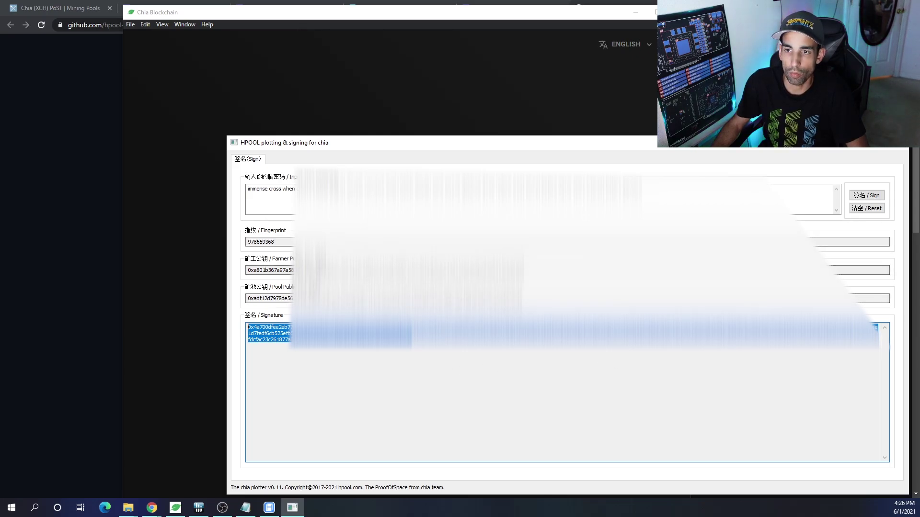
key("alt+Tab")
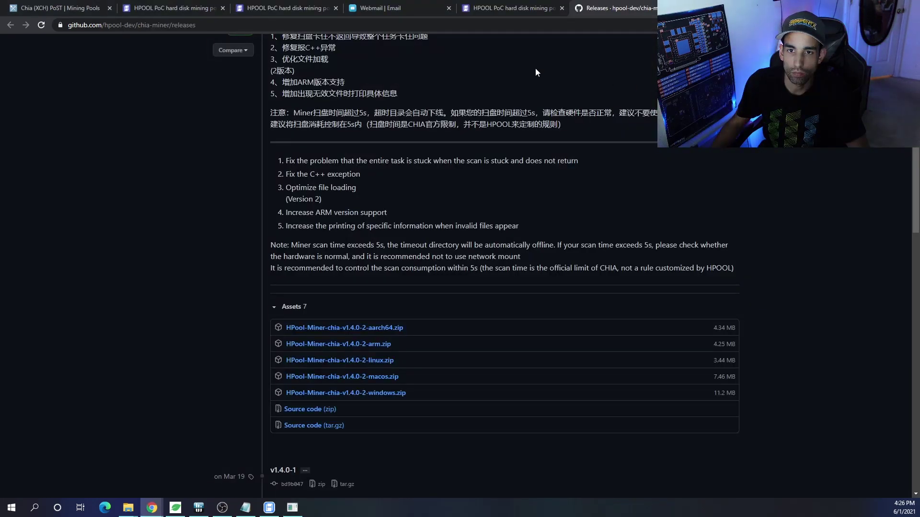
left_click(493, 8)
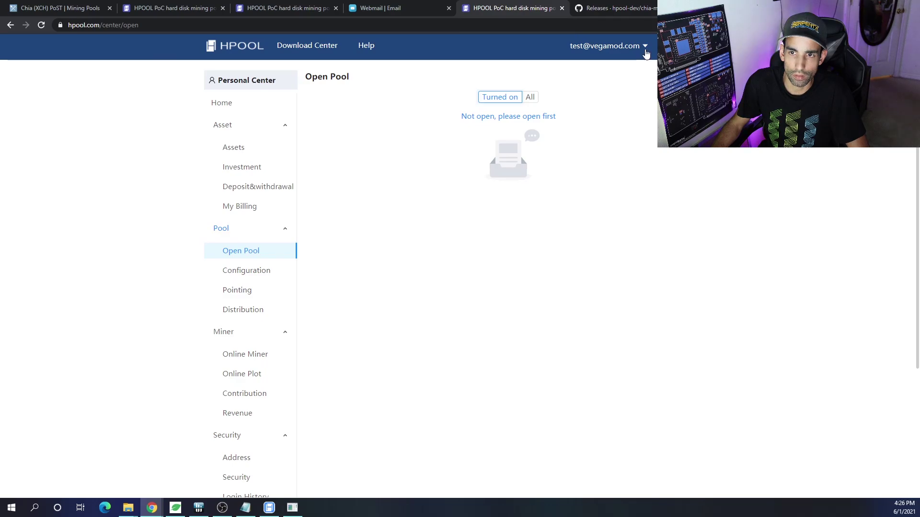
left_click(222, 100)
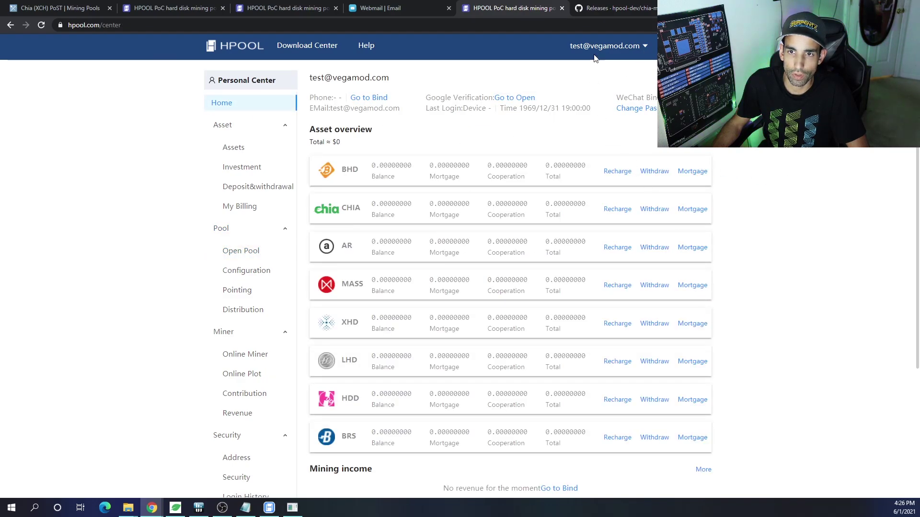
left_click(604, 48)
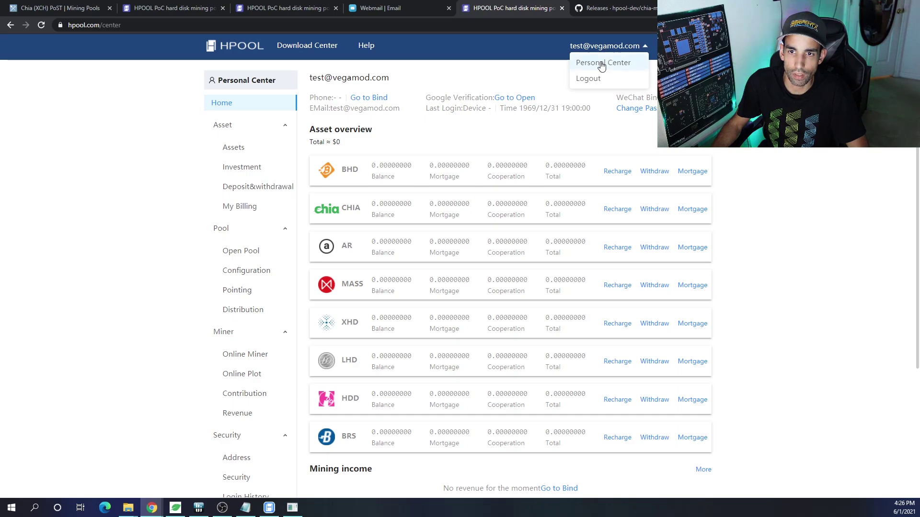
left_click(601, 62)
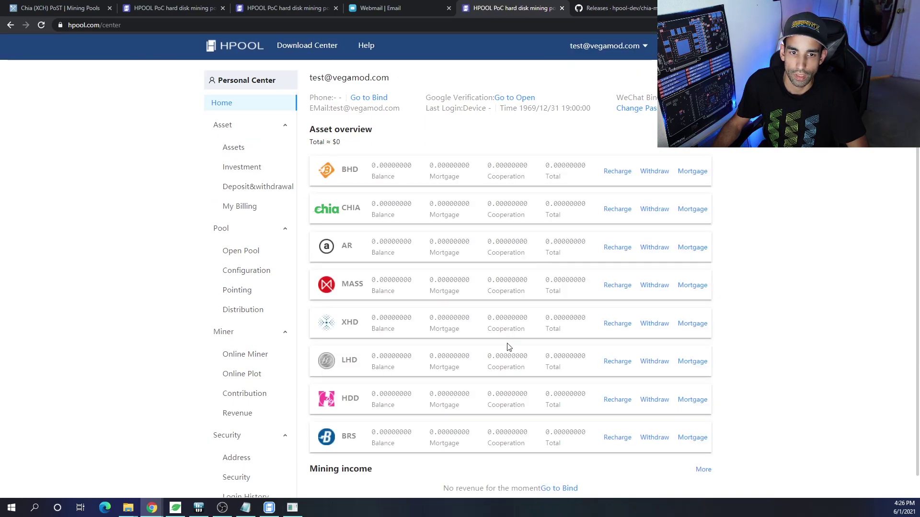
List all pools on HPOOL's Open Pool page and open the CHIAECO pool
left_click(238, 254)
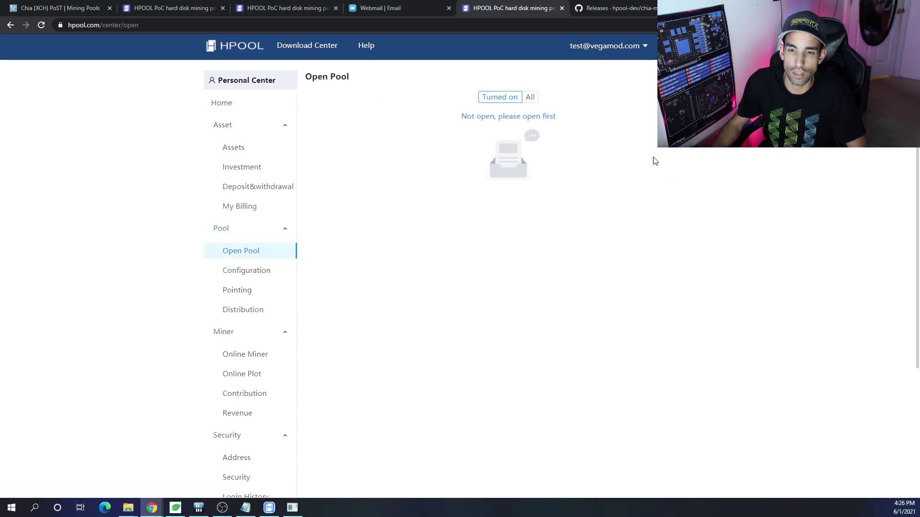
left_click(529, 98)
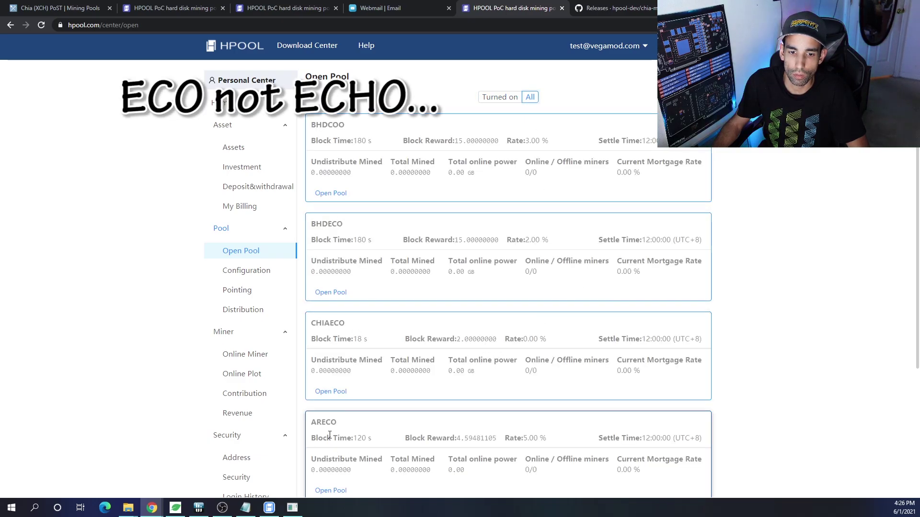
left_click(332, 393)
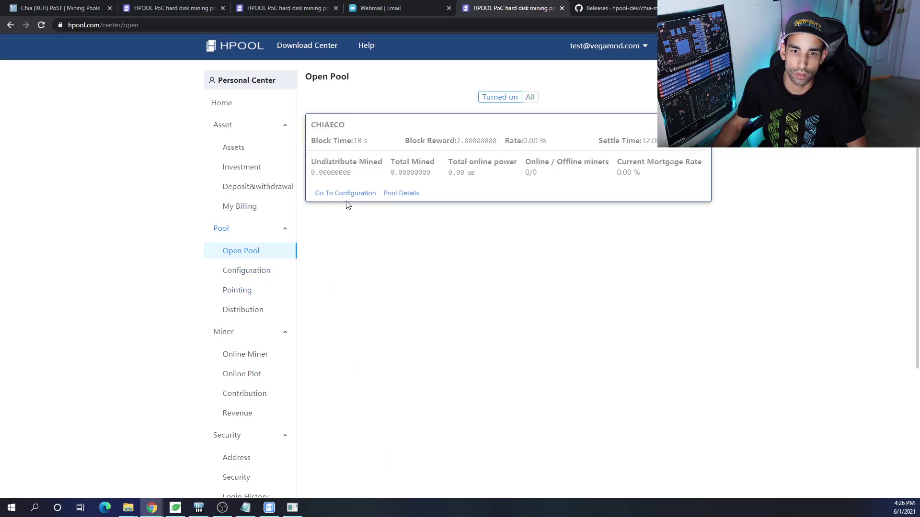
Copy the API key from the CHIAECO pool configuration and paste it into the HPool miner settings' ApiKey field
left_click(347, 195)
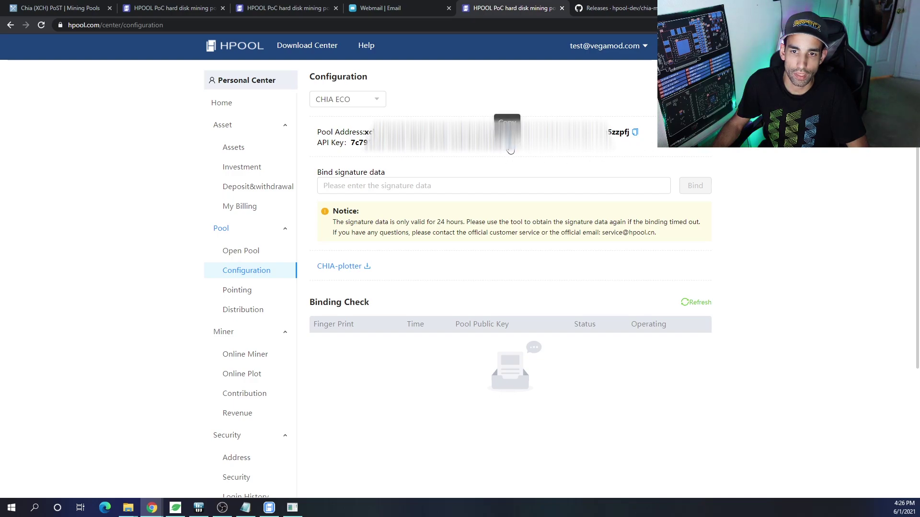
left_click(270, 508)
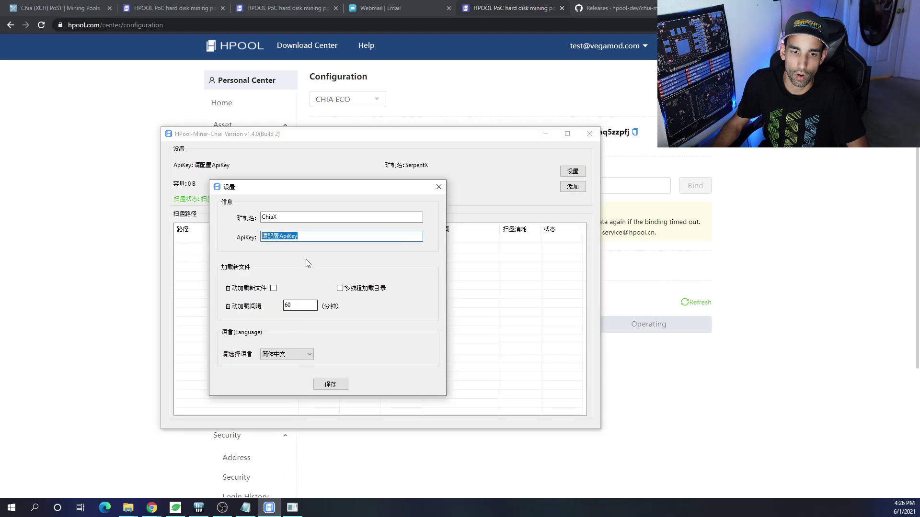
key("ctrl+v")
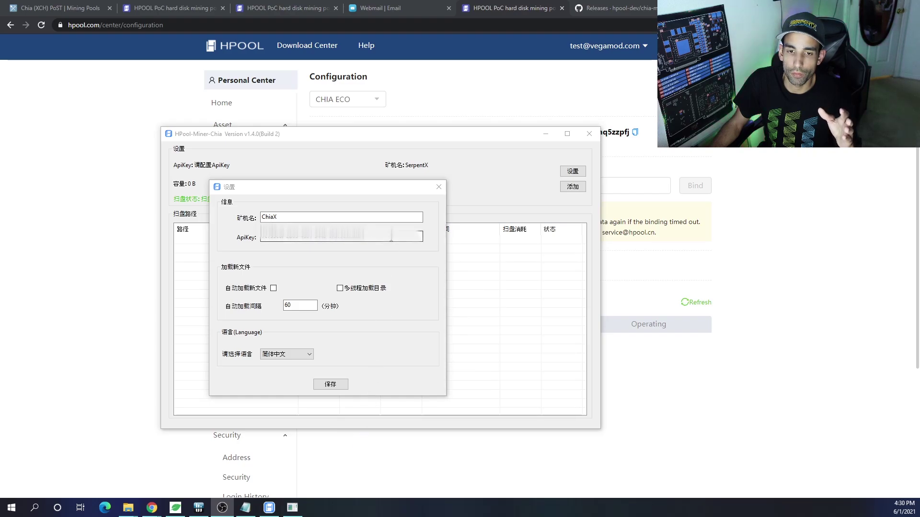
Copy the signature from the HPOOL signing tool into the CHIA ECO configuration's signature data field and bind it
mouse_move(297, 509)
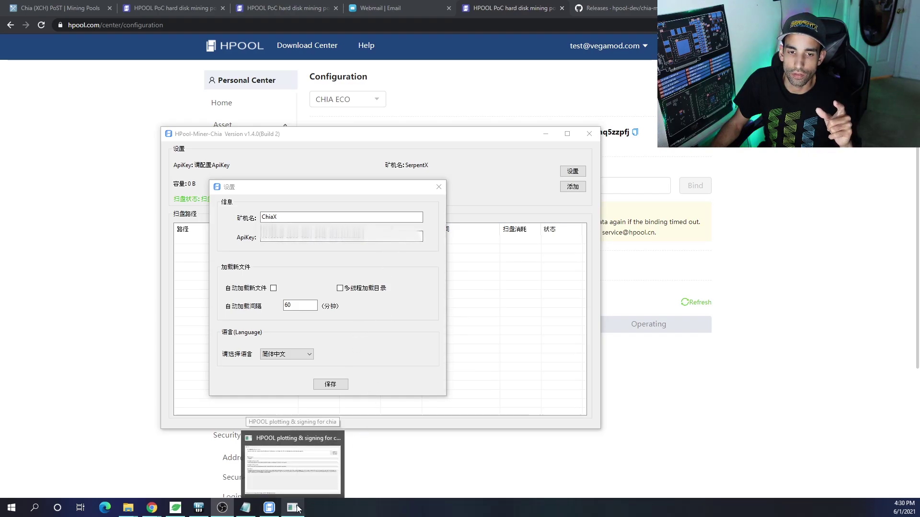
left_click(318, 476)
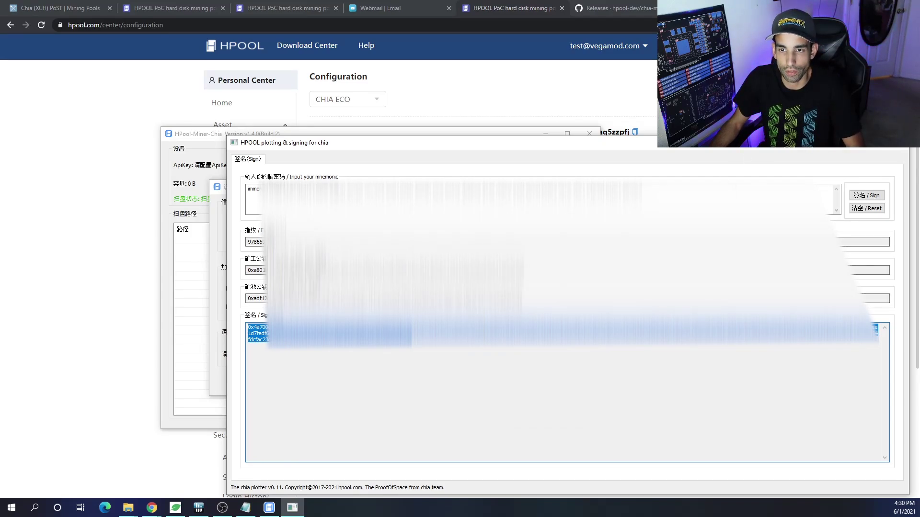
key("alt+Tab")
left_click(464, 185)
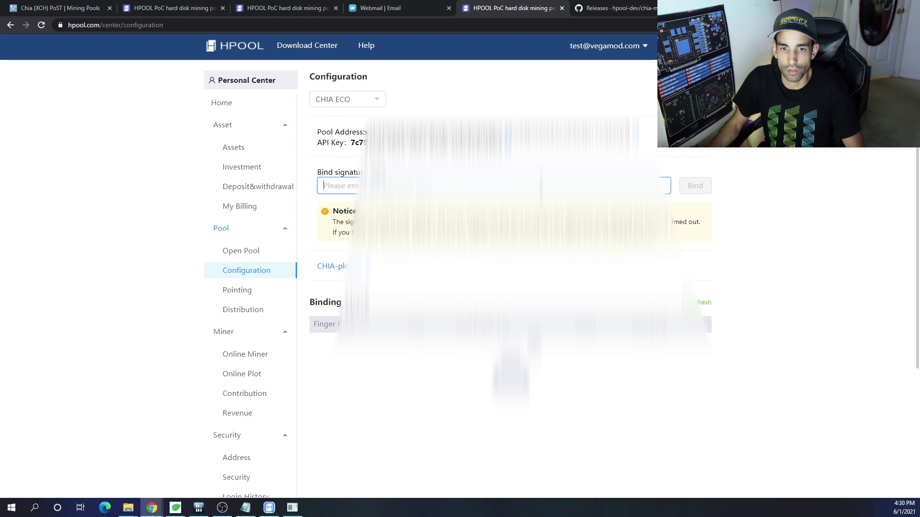
key("ctrl+v")
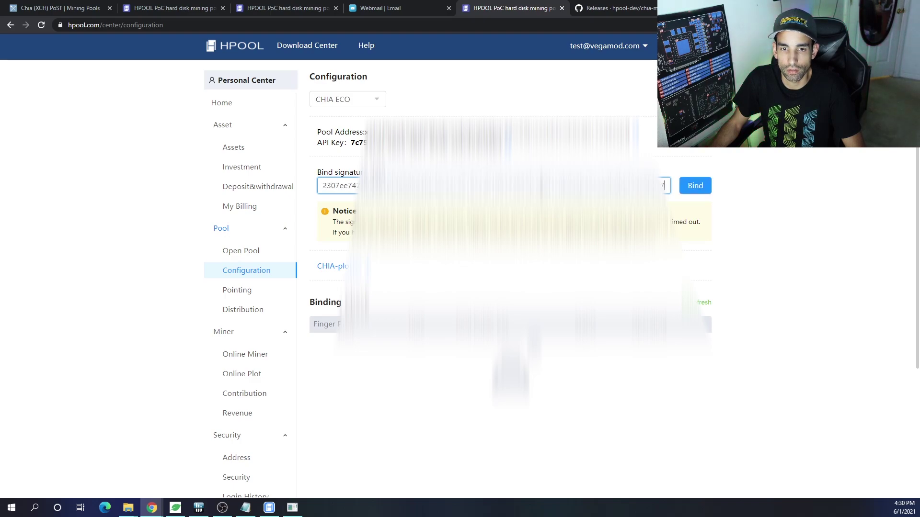
left_click(700, 187)
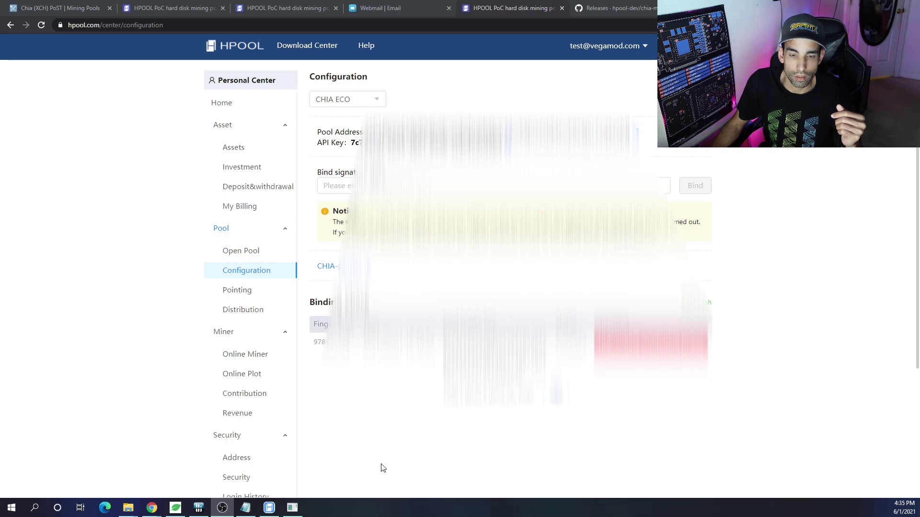
Switch to Chia Blockchain, close the private key details and dismiss the program's window
left_click(175, 508)
left_click(531, 332)
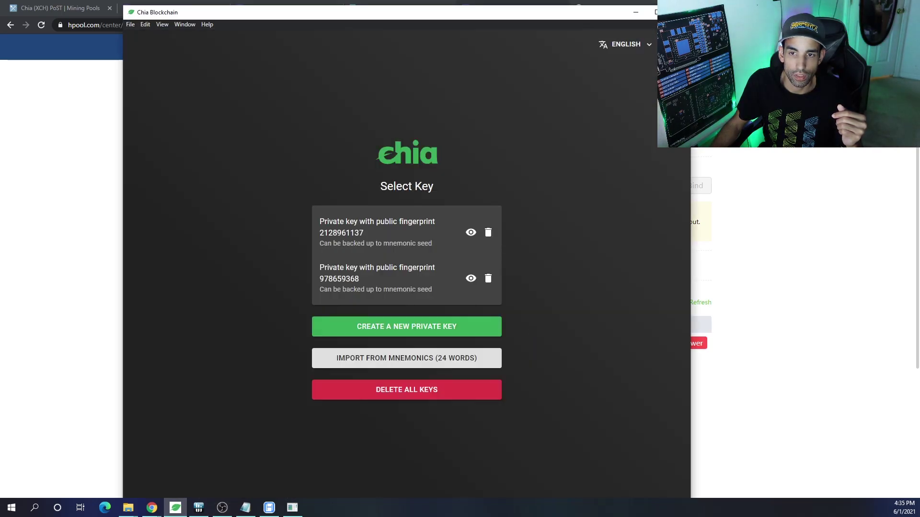
left_click(679, 12)
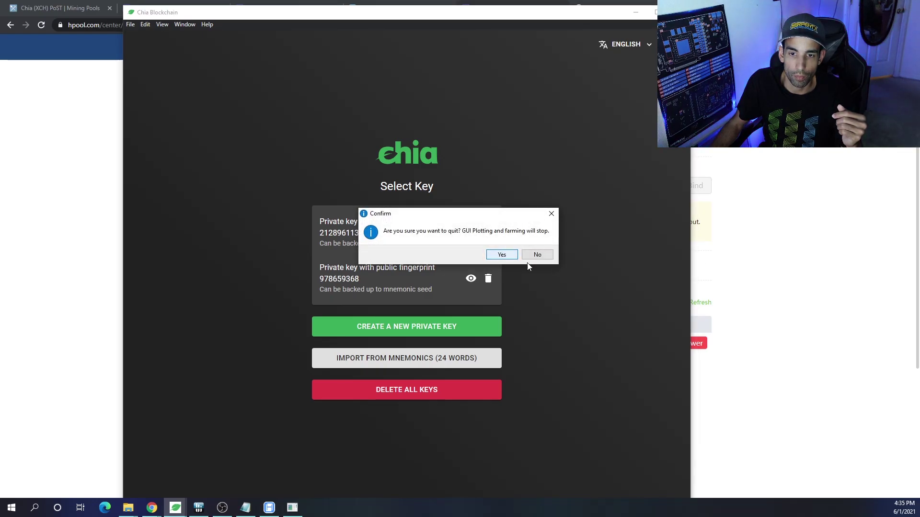
left_click(551, 214)
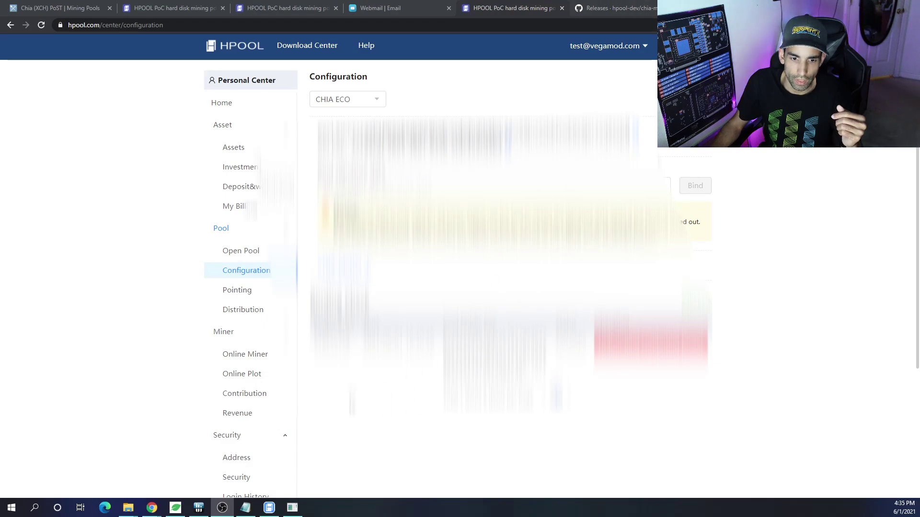
Switch to the HPool miner settings, set the language to English and save them
left_click(268, 508)
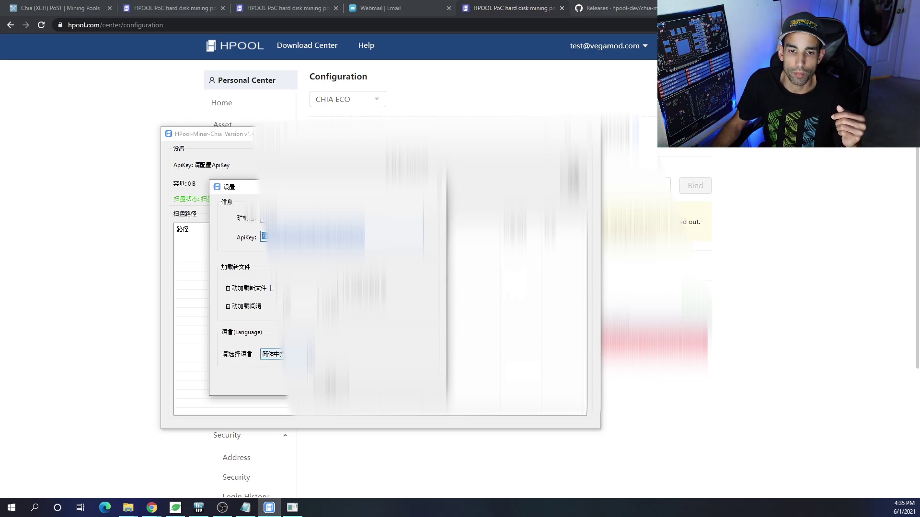
left_click(272, 354)
left_click(270, 369)
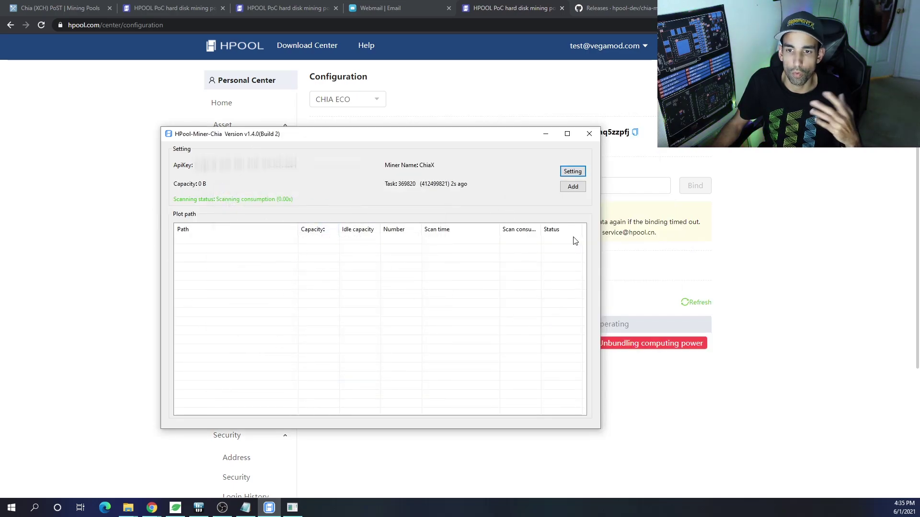
In the miner settings, enable automatic loading of new files with a 30-minute autoload interval and save
left_click(572, 172)
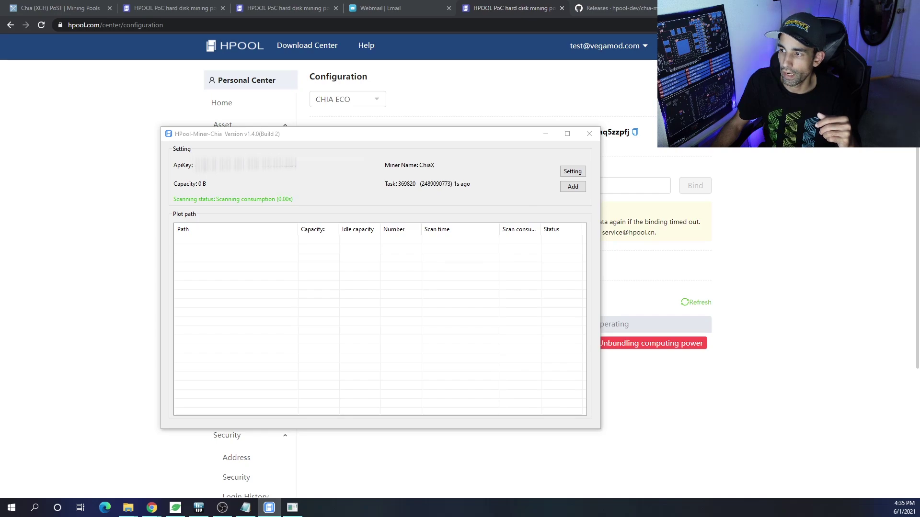
left_click_drag(800, 174, 329, 189)
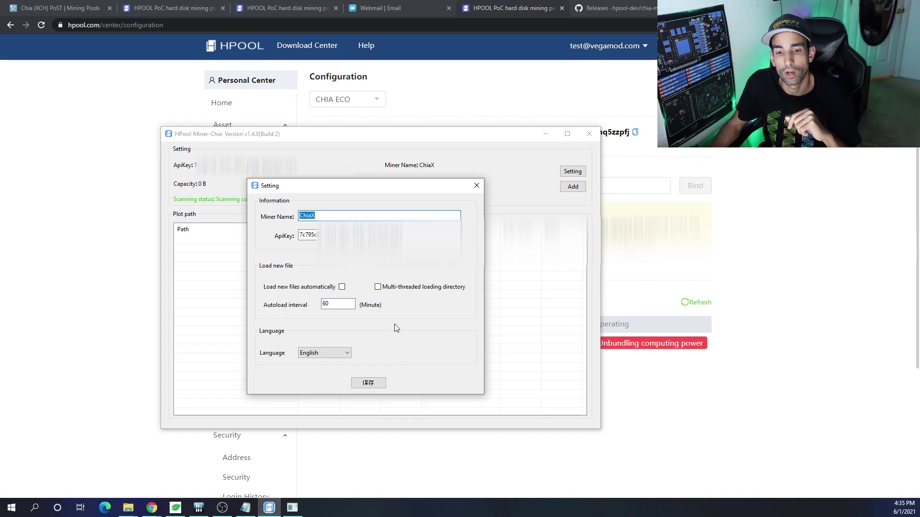
double_click(335, 304)
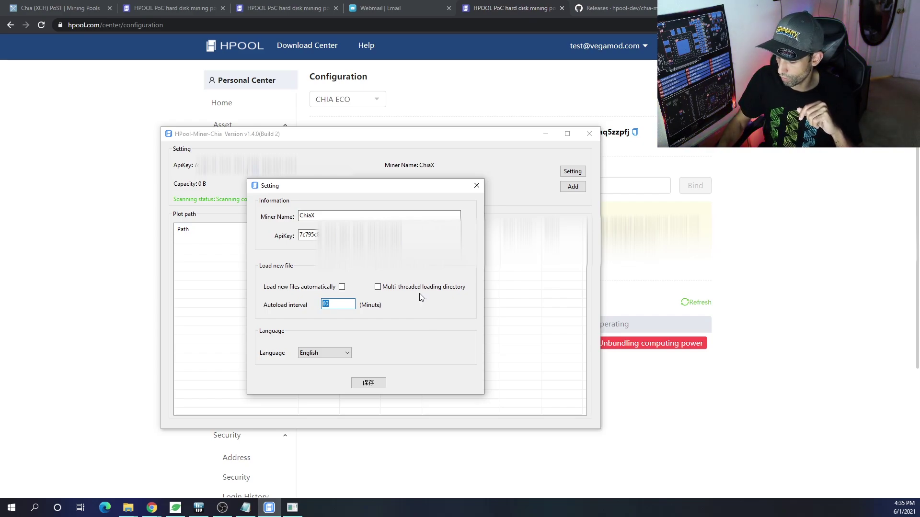
type("3")
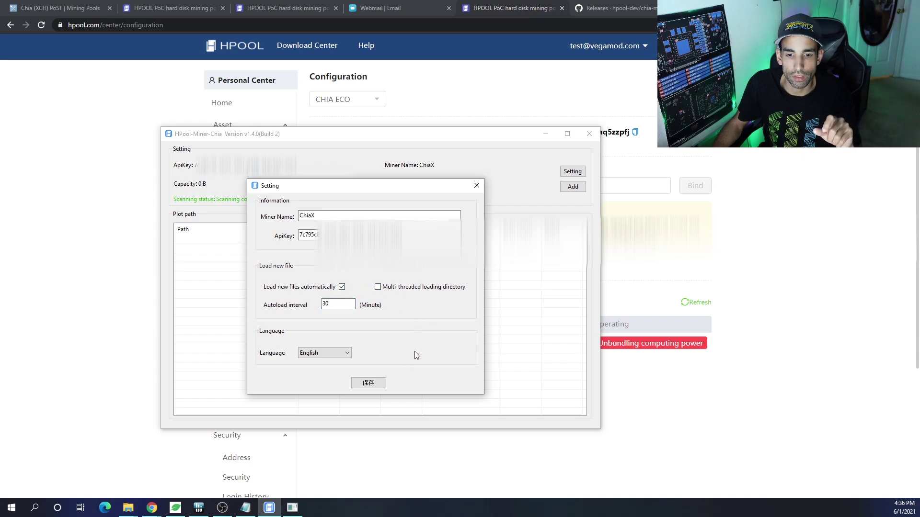
left_click(370, 382)
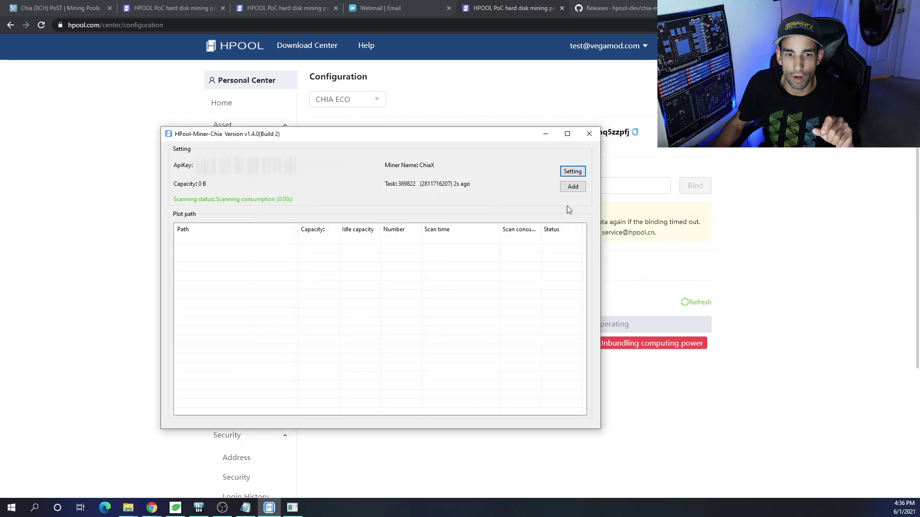
Add the Chia Plots Final folder on the XSF Tera 3 (F:) drive as a plot directory in the miner
left_click(574, 187)
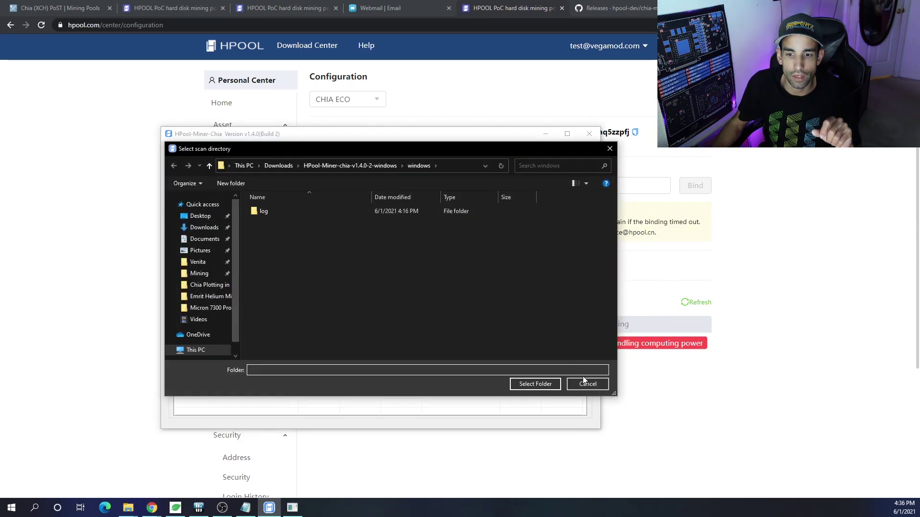
left_click(197, 354)
scroll(295, 343, "down", 3)
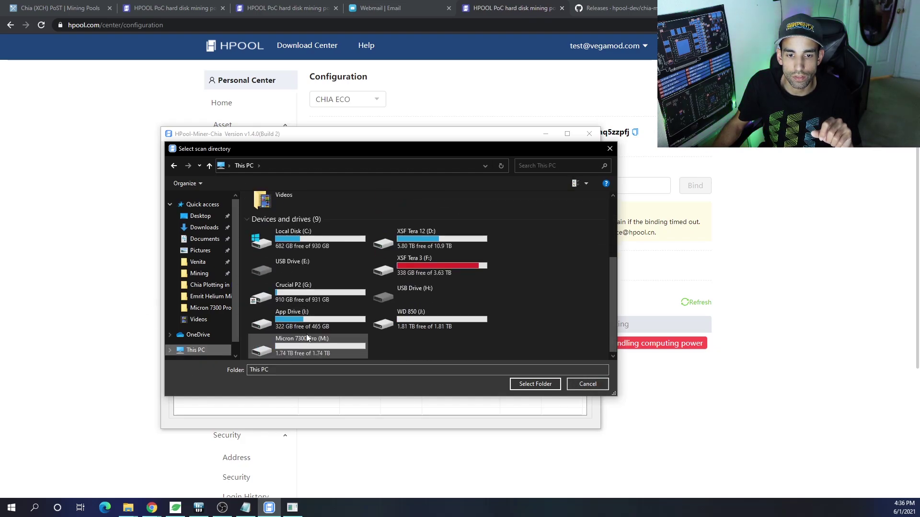
left_click(443, 265)
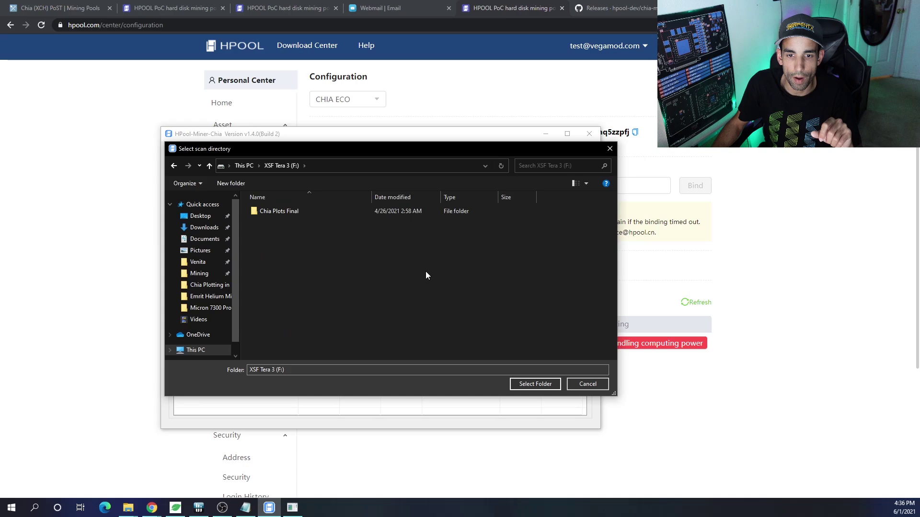
double_click(273, 211)
left_click(533, 384)
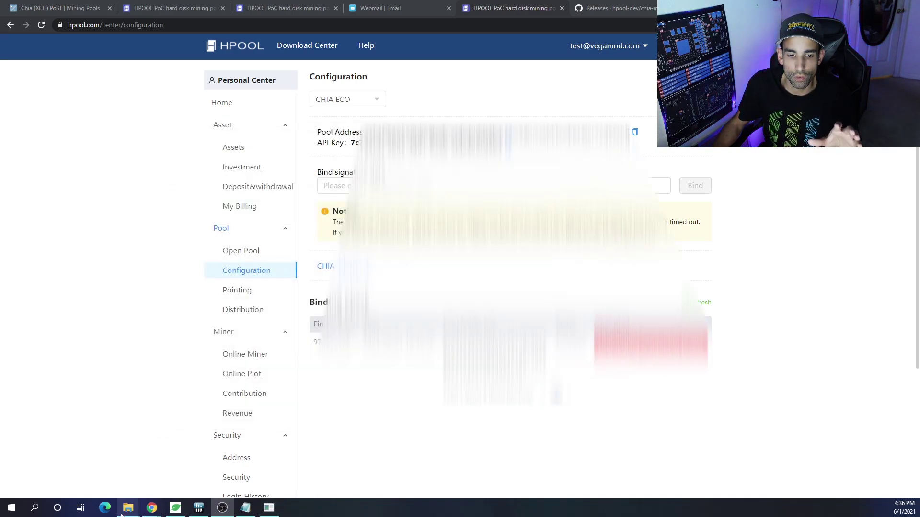
Switch to the windows folder in File Explorer and relaunch hpool-miner-chia-gui.exe
mouse_move(128, 507)
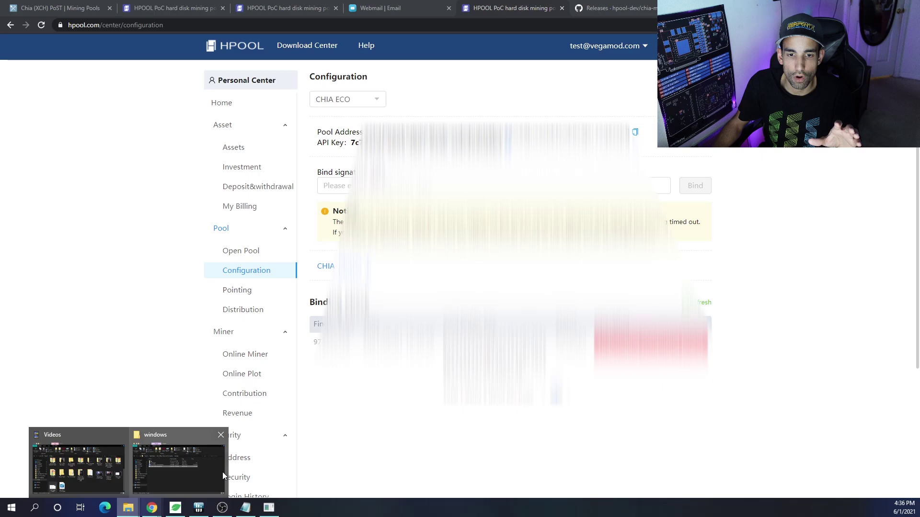
left_click(179, 473)
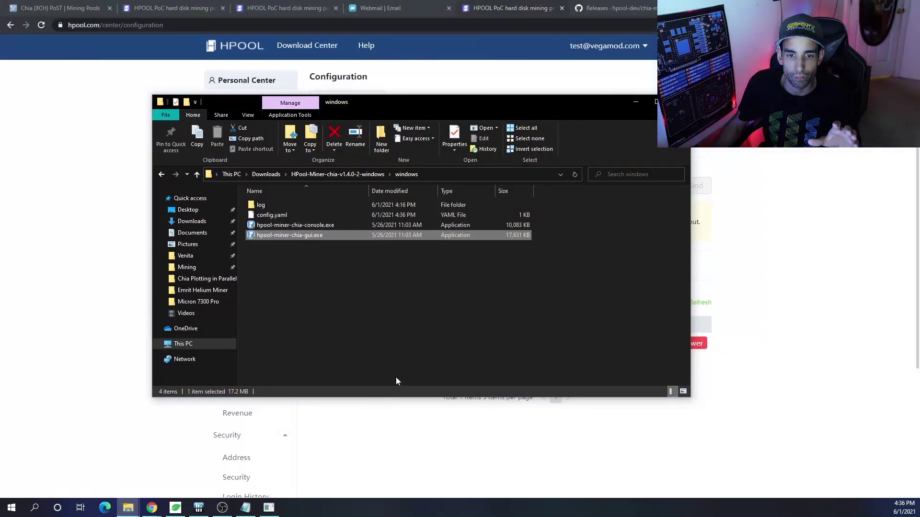
double_click(333, 235)
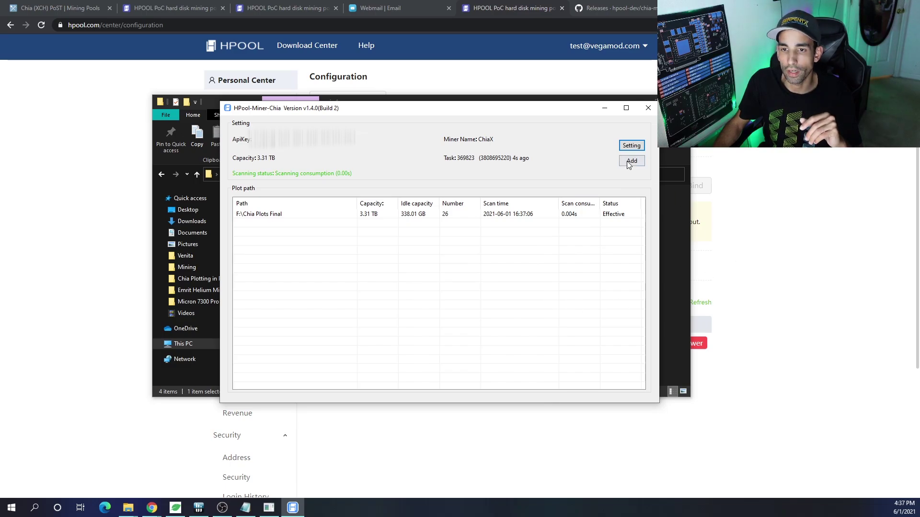
Switch to the HPOOL website, open the CHIA withdrawal page from the account overview and check the withdrawal address options
left_click(786, 180)
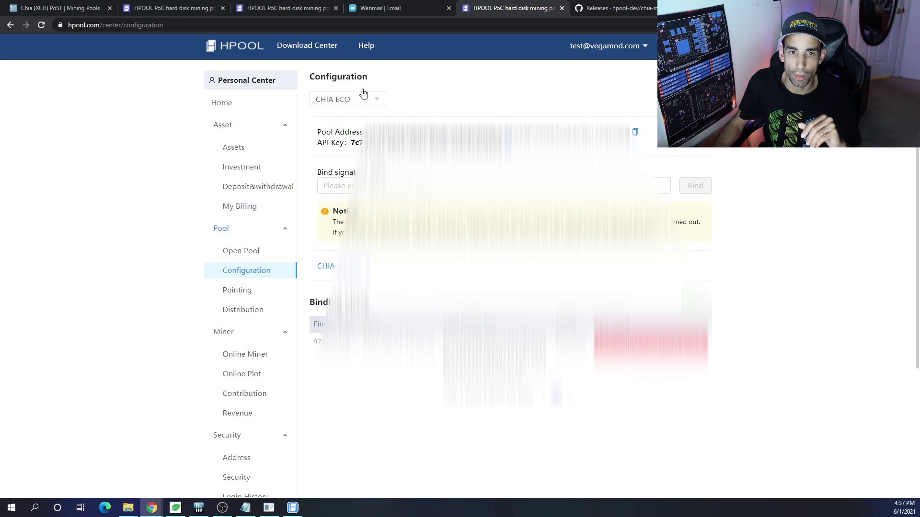
left_click(242, 51)
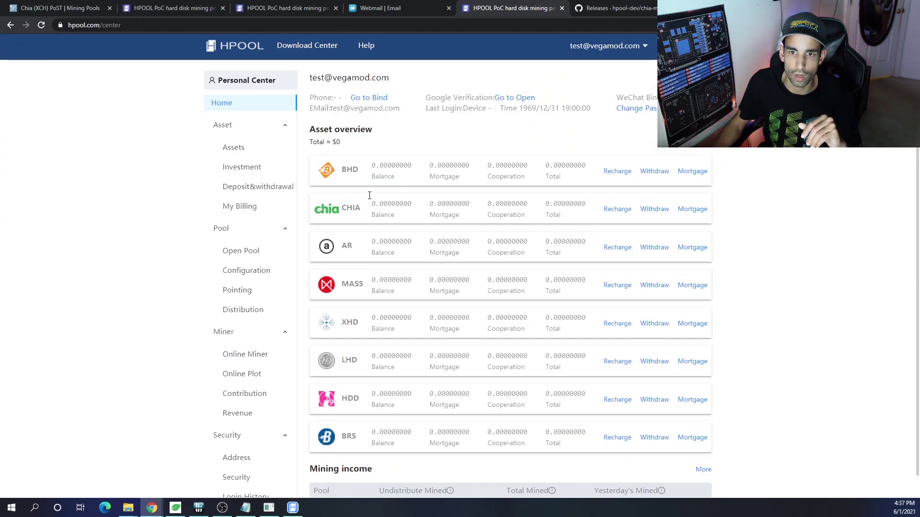
left_click(662, 215)
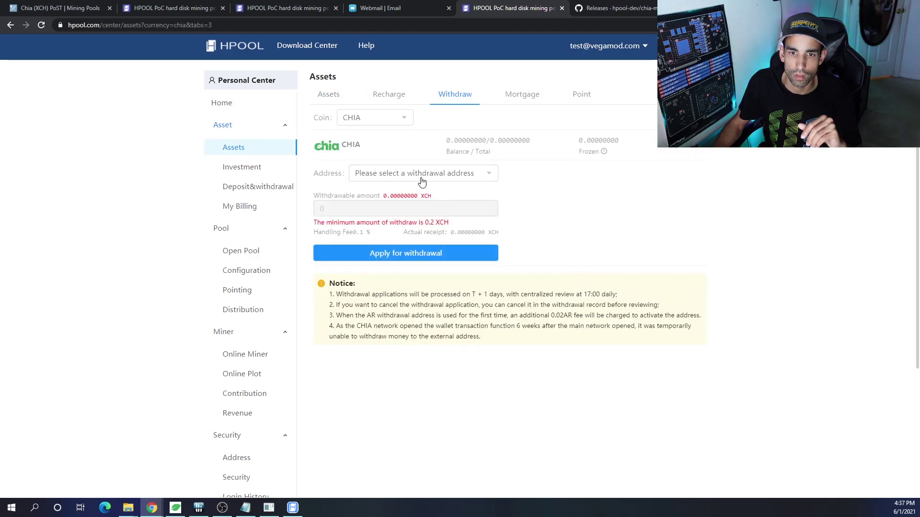
left_click(495, 176)
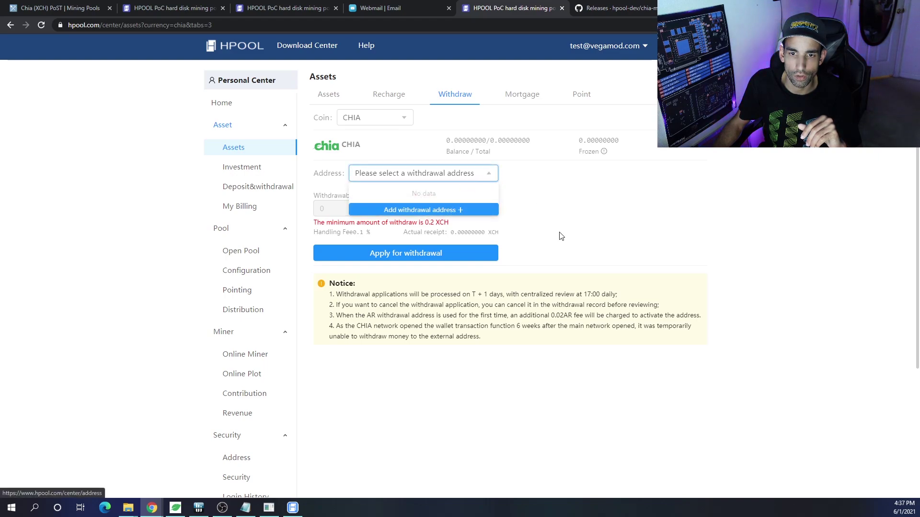
left_click(603, 219)
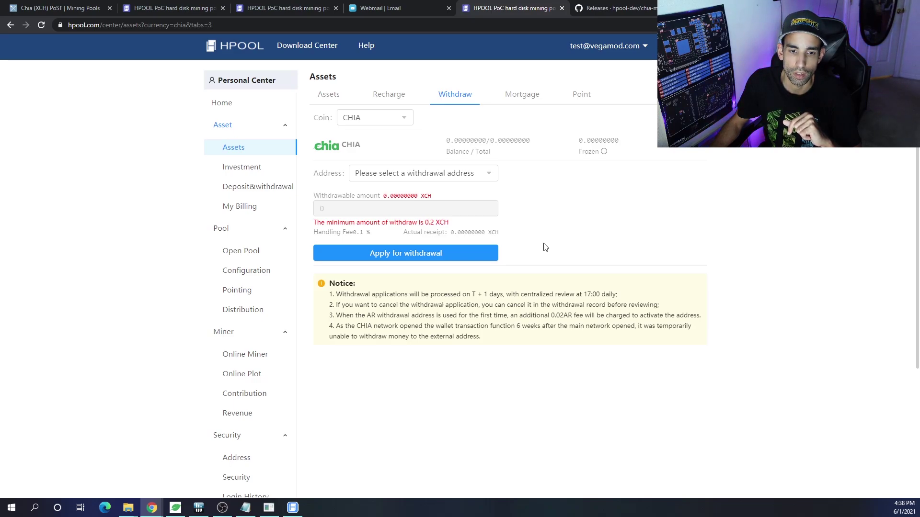
Check the miner's status and power on HPOOL's Online Miner page against the HPool miner window
left_click(245, 354)
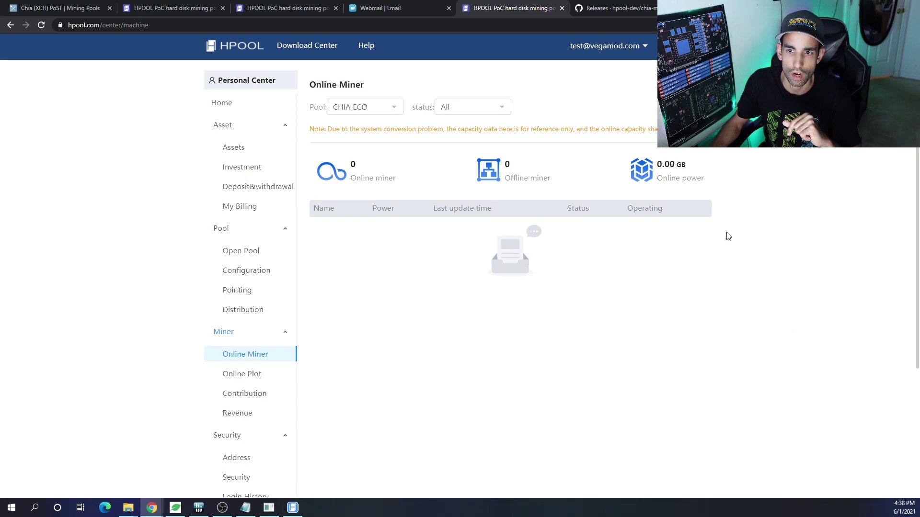
left_click(292, 508)
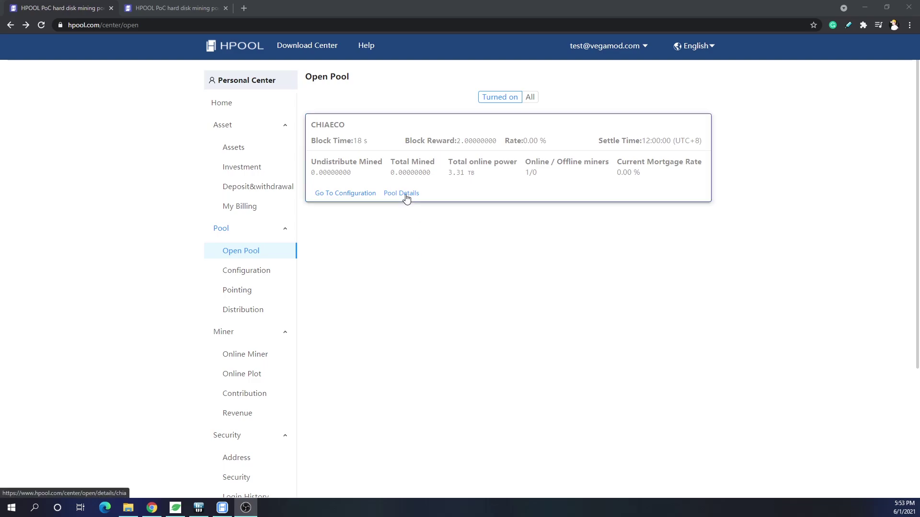
left_click(143, 8)
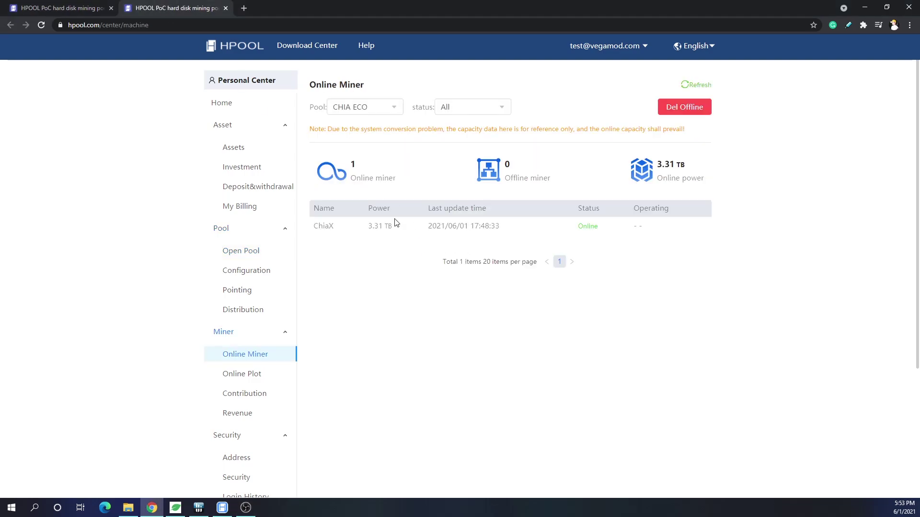
Review the CHIAECO pool details in a separate browser tab and minimize the HPool miner window
key("ctrl+shift+Tab")
right_click(401, 194)
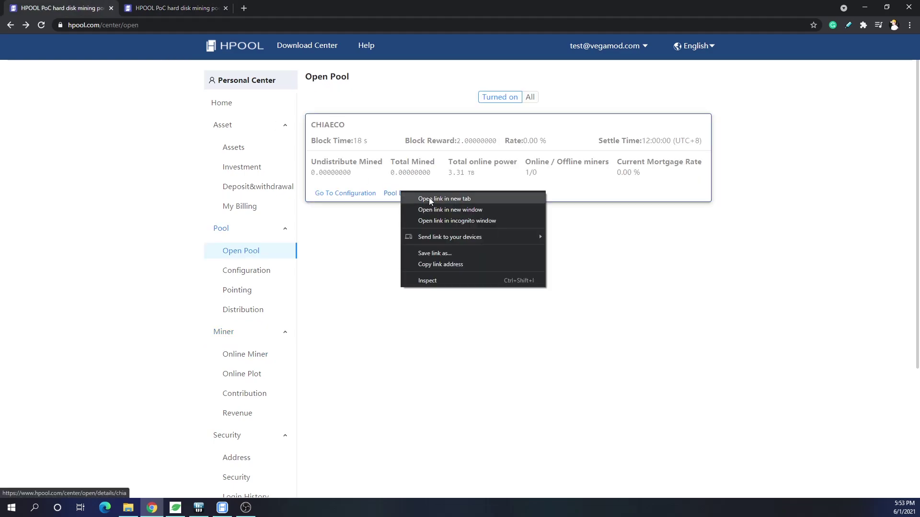
left_click(430, 198)
left_click(273, 8)
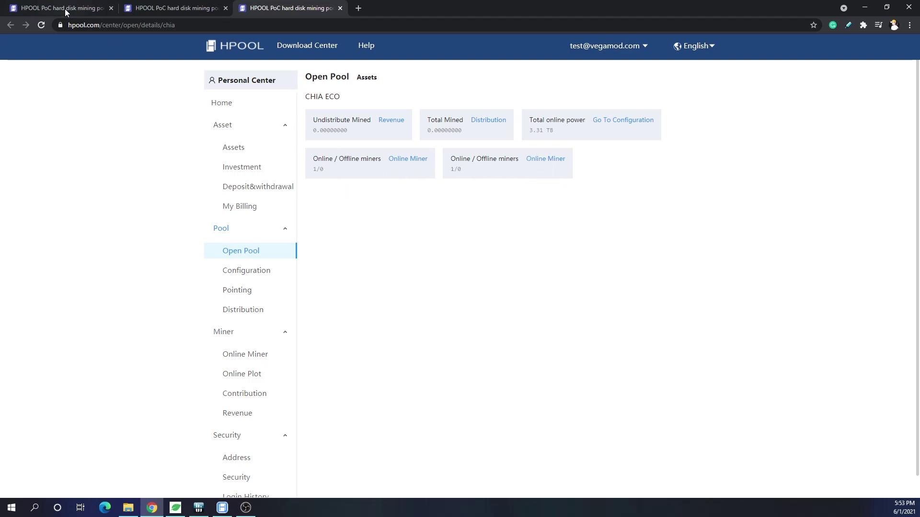
left_click(163, 6)
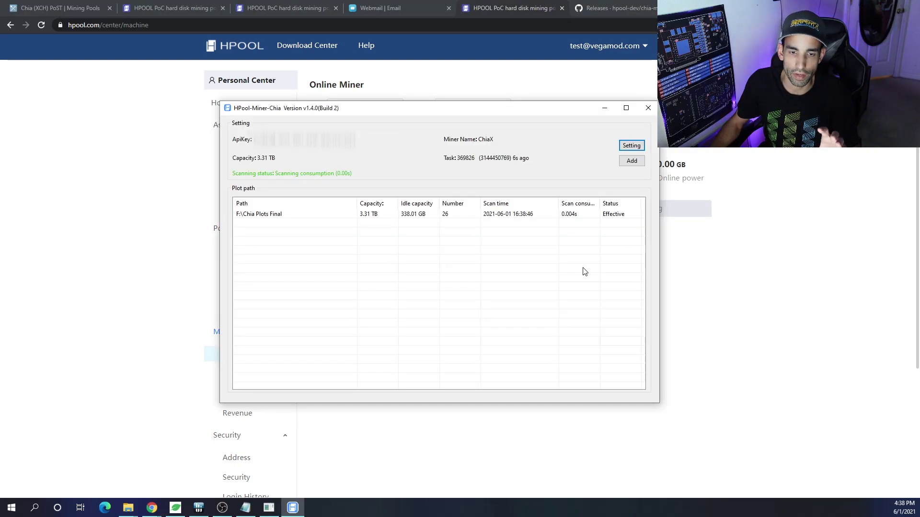
left_click(608, 108)
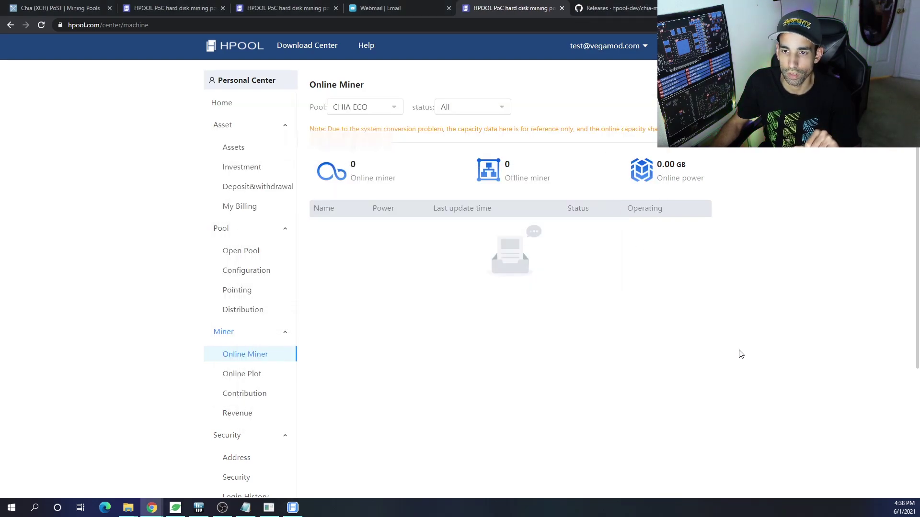